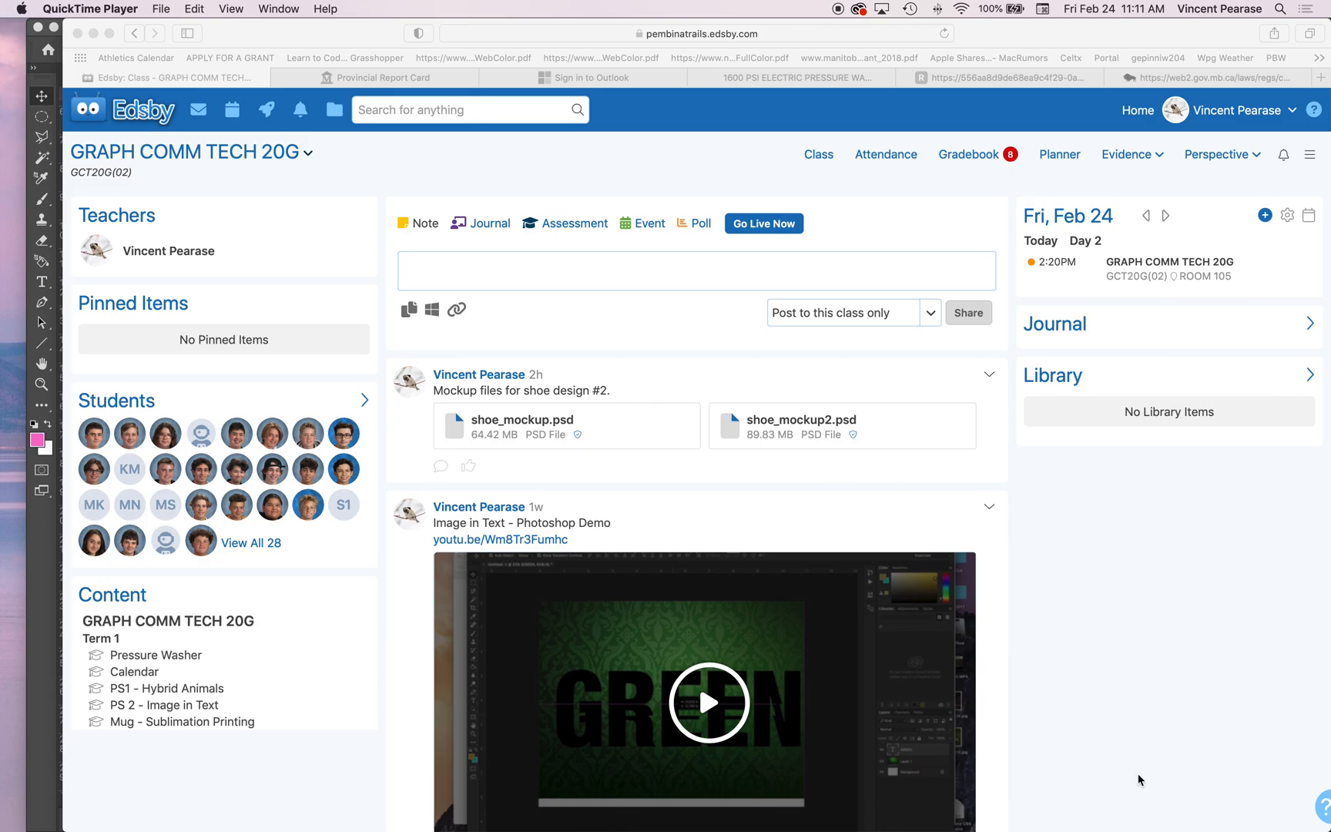
Switch to Photoshop, view the shoe_mockup2.psd document, and return to shoe_mockup.psd.
mouse_move(1109, 822)
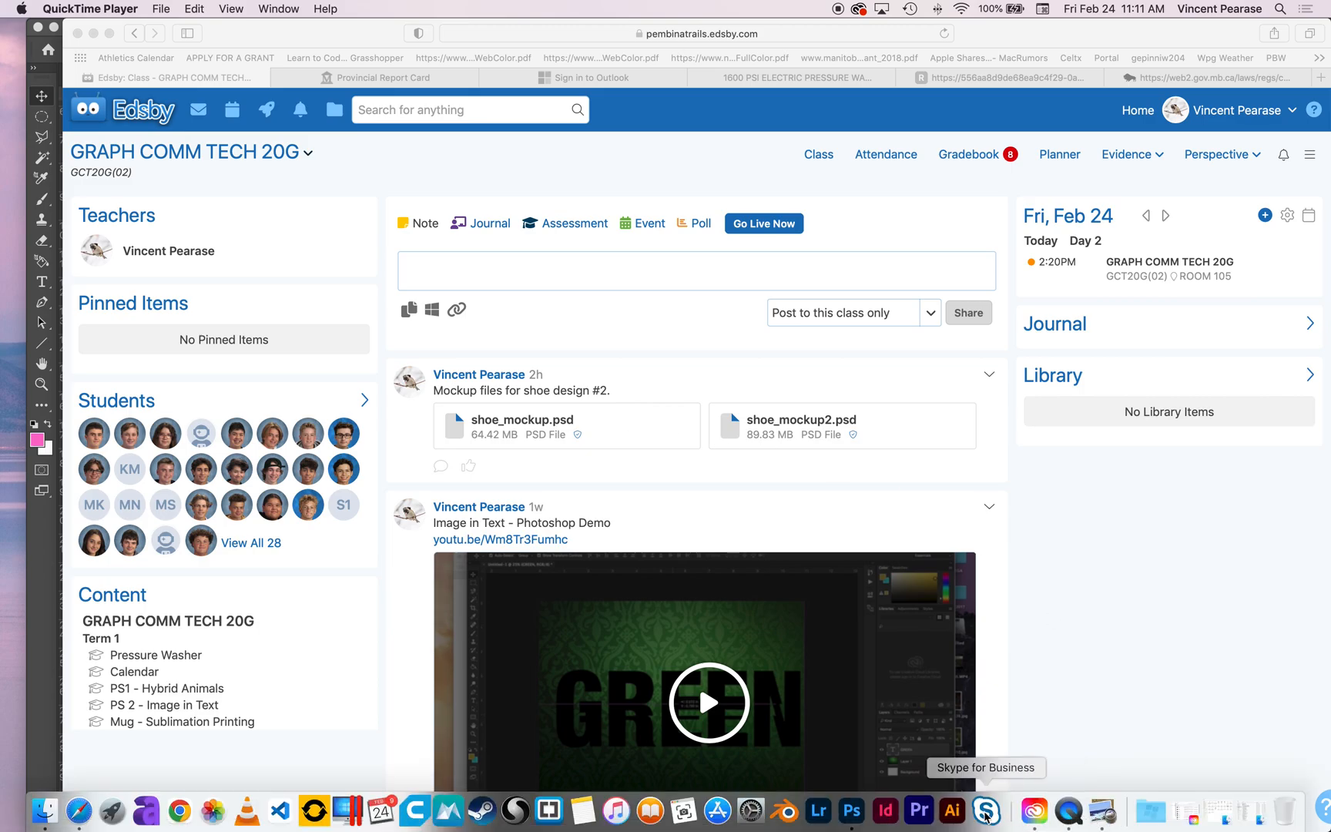
click(852, 811)
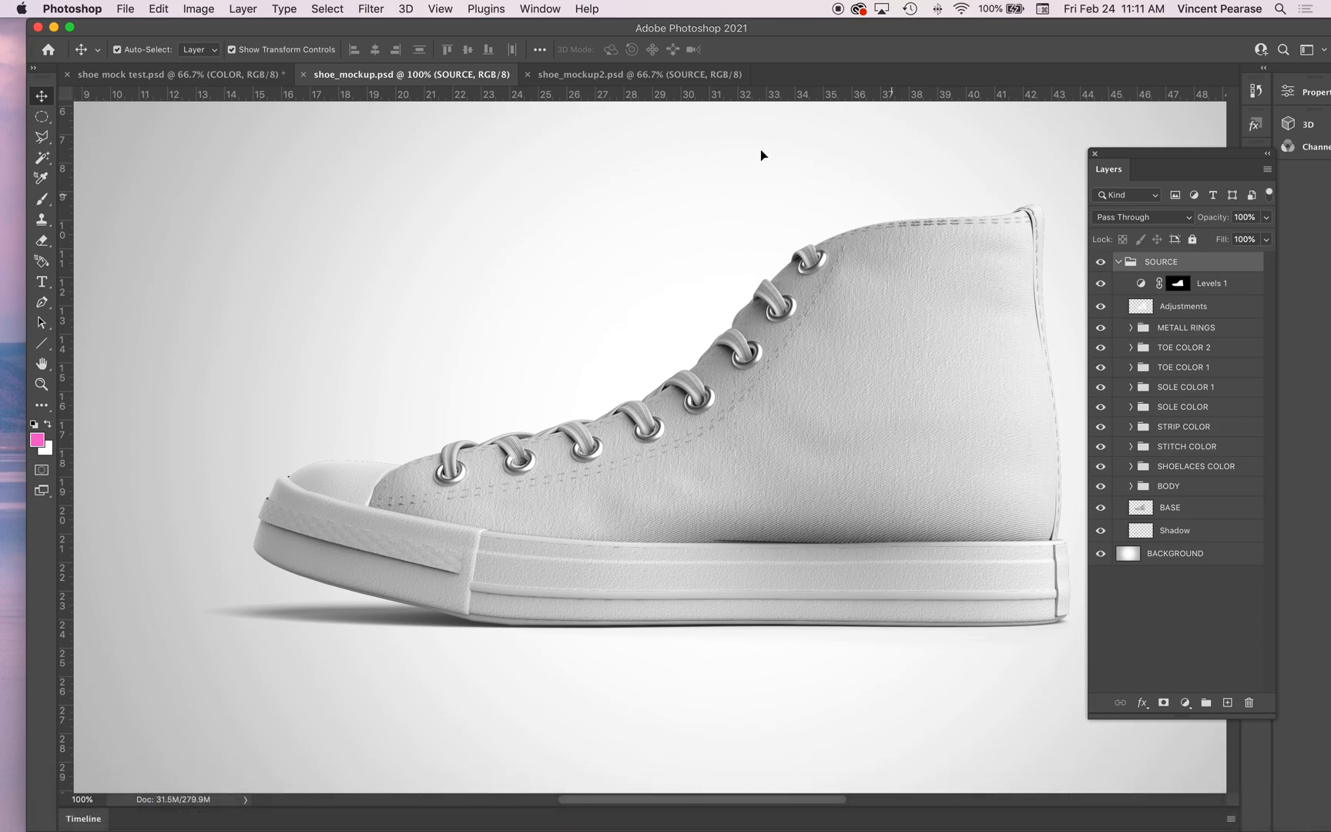
click(566, 75)
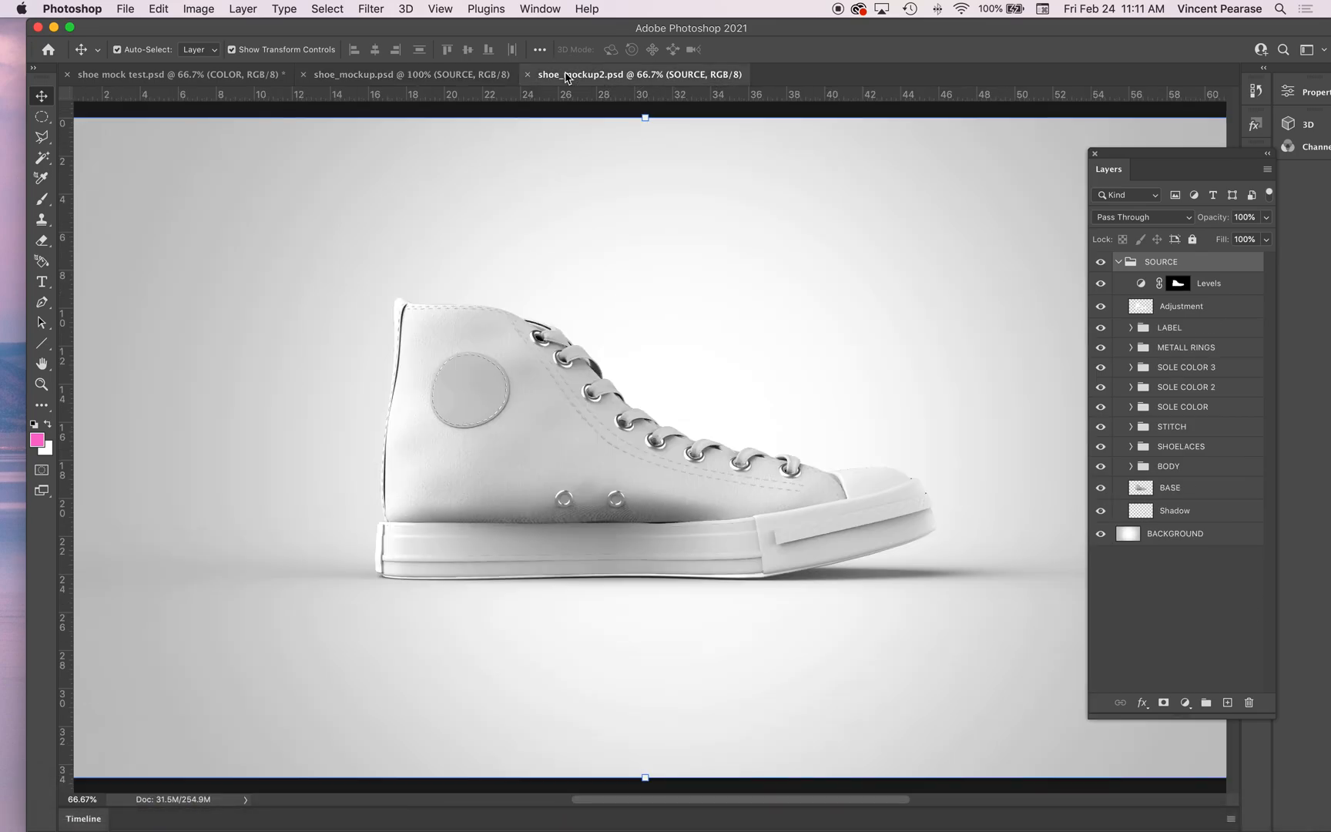
click(455, 77)
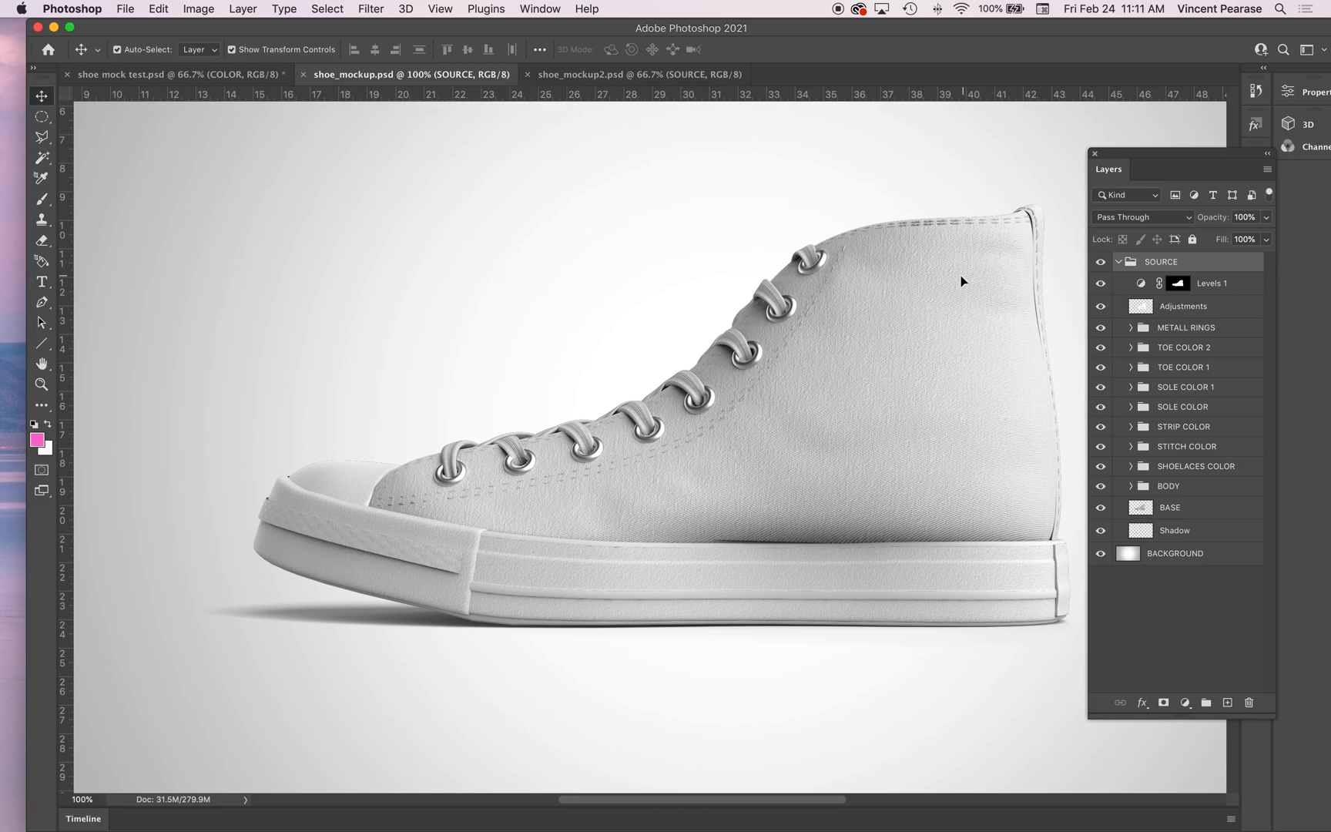
scroll(954, 282, right, 5)
scroll(951, 279, left, 1)
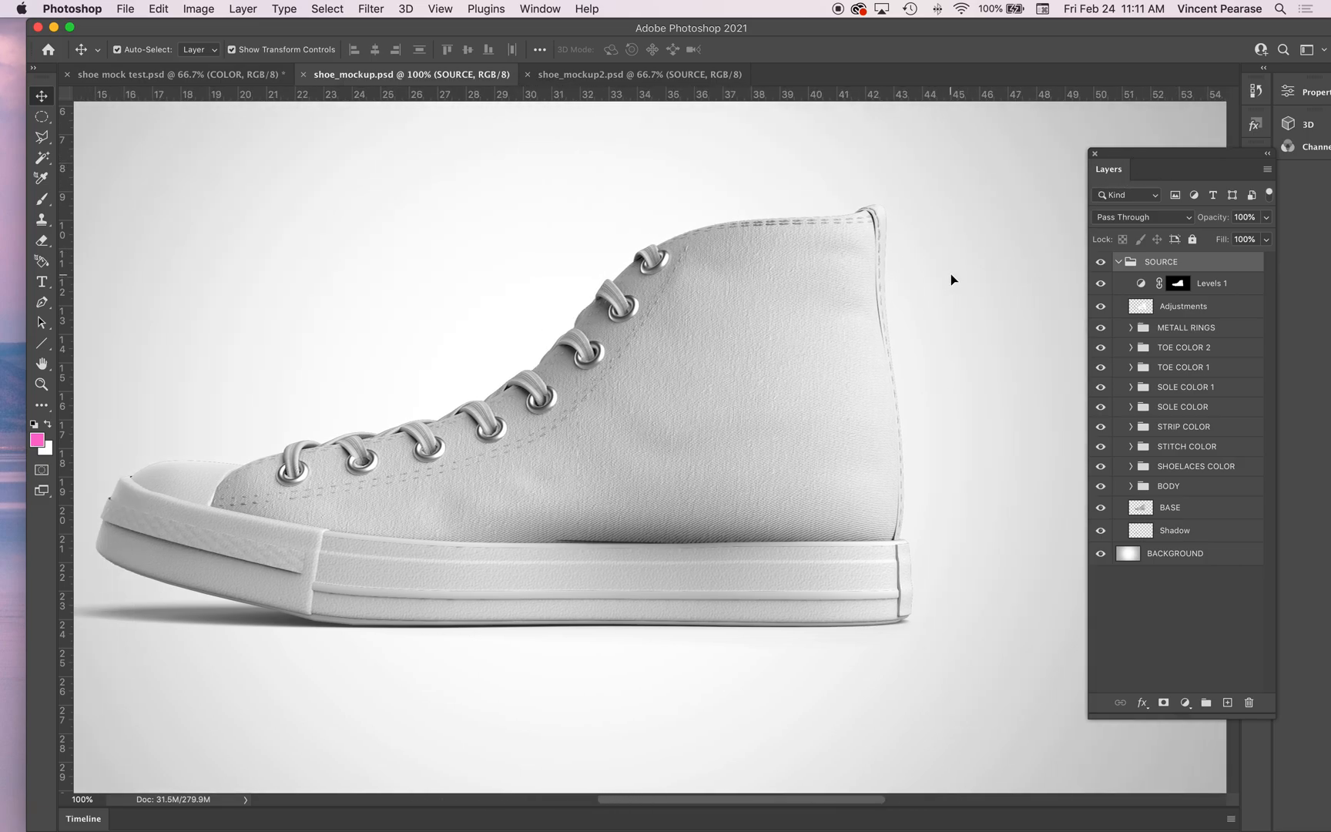
Close and redisplay the Layers panel, then place it closer to the shoe with the SOURCE group expanded.
click(1095, 154)
click(540, 10)
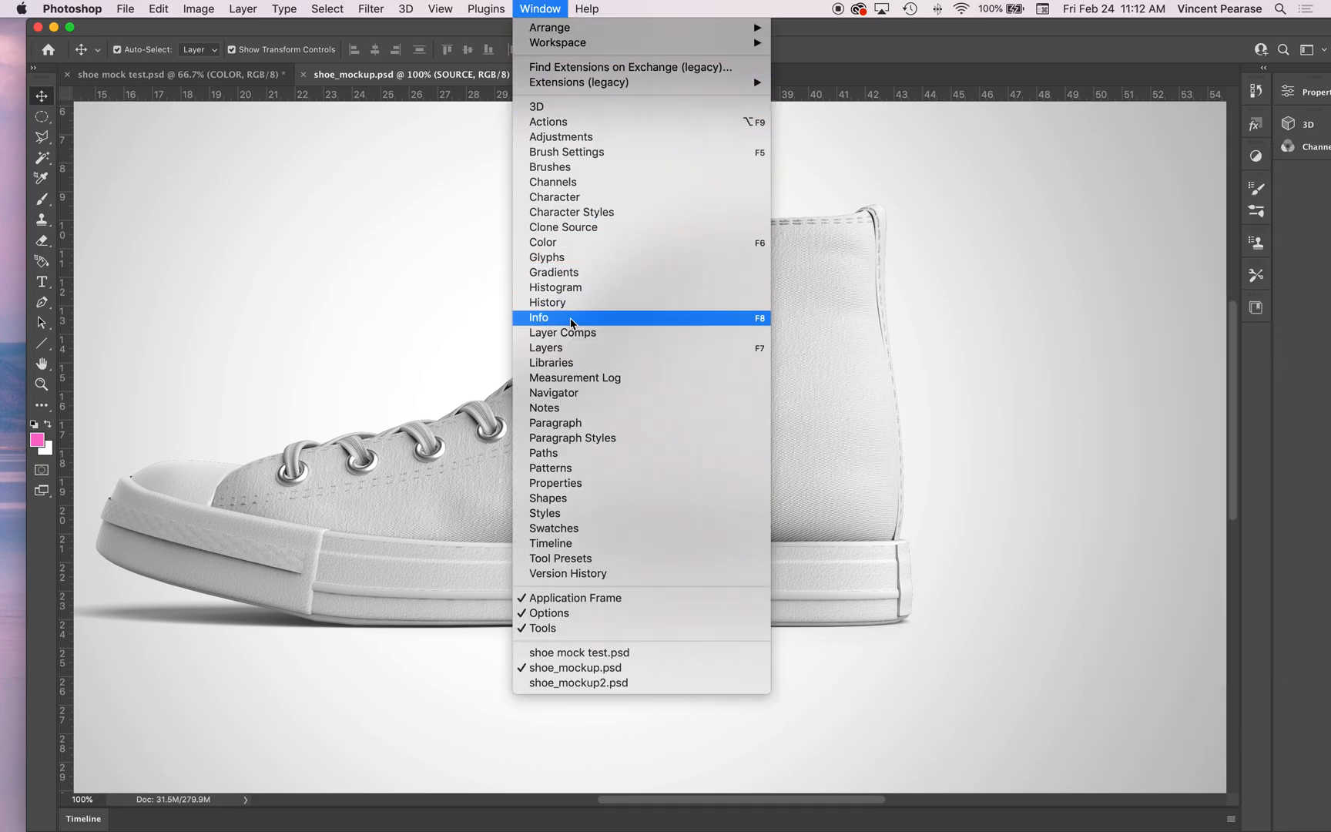
click(576, 348)
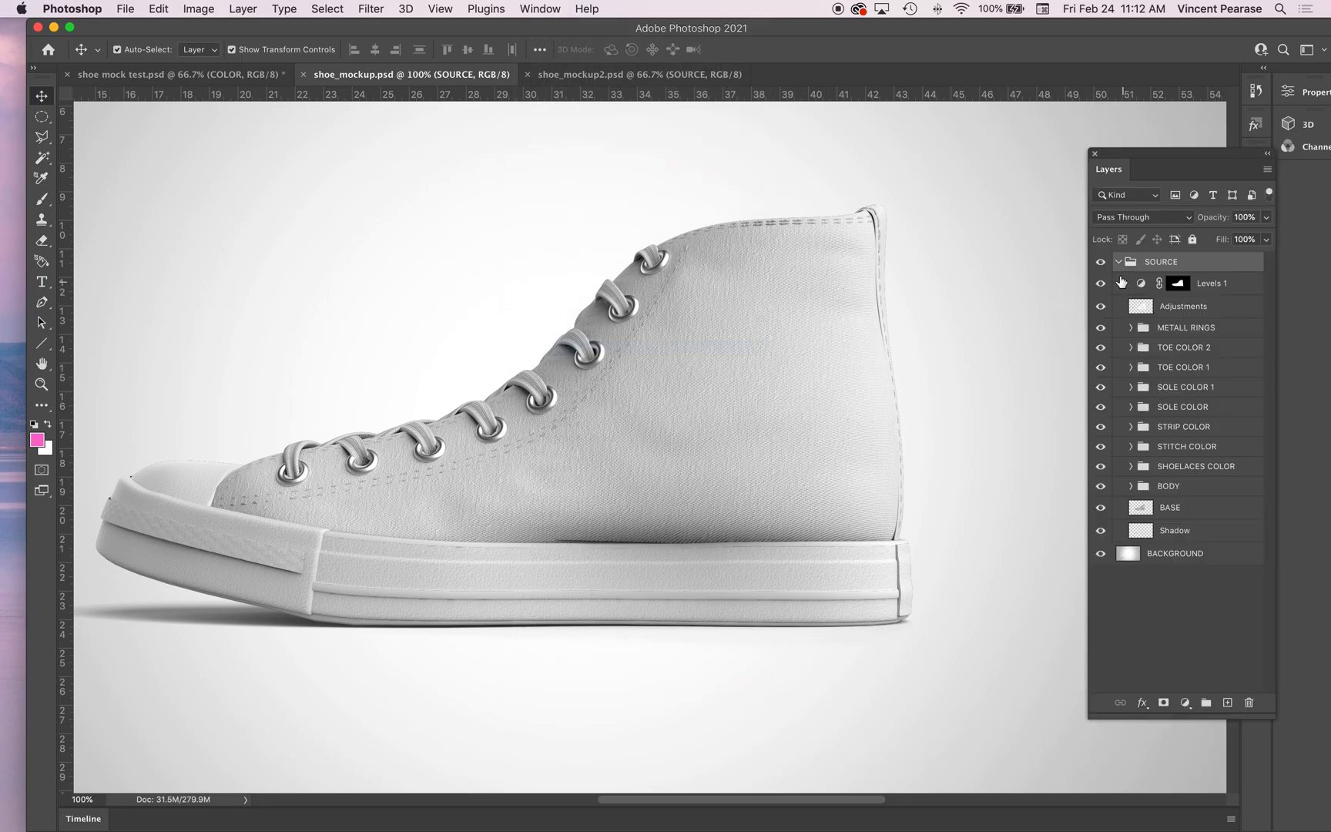
click(1118, 263)
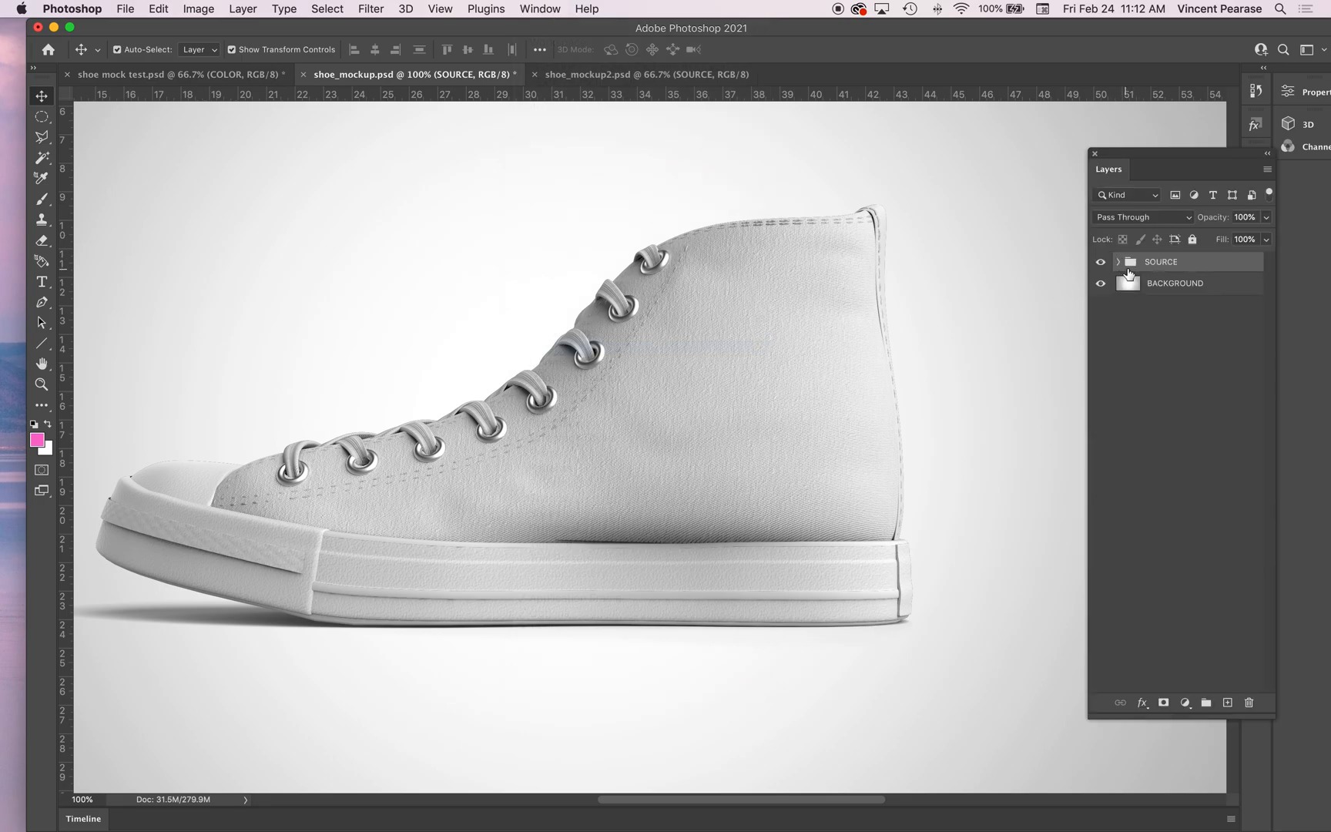
click(1119, 263)
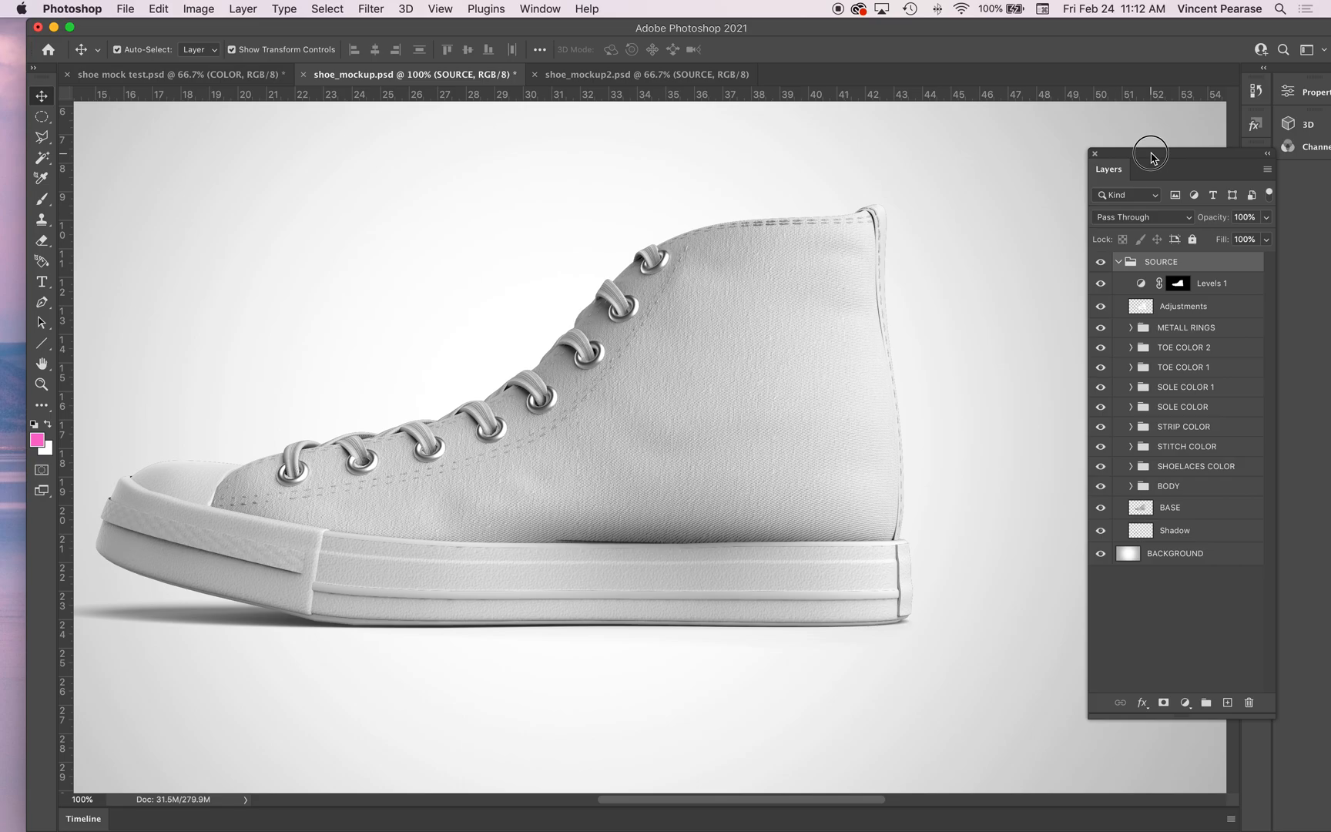
drag(1152, 152, 1065, 146)
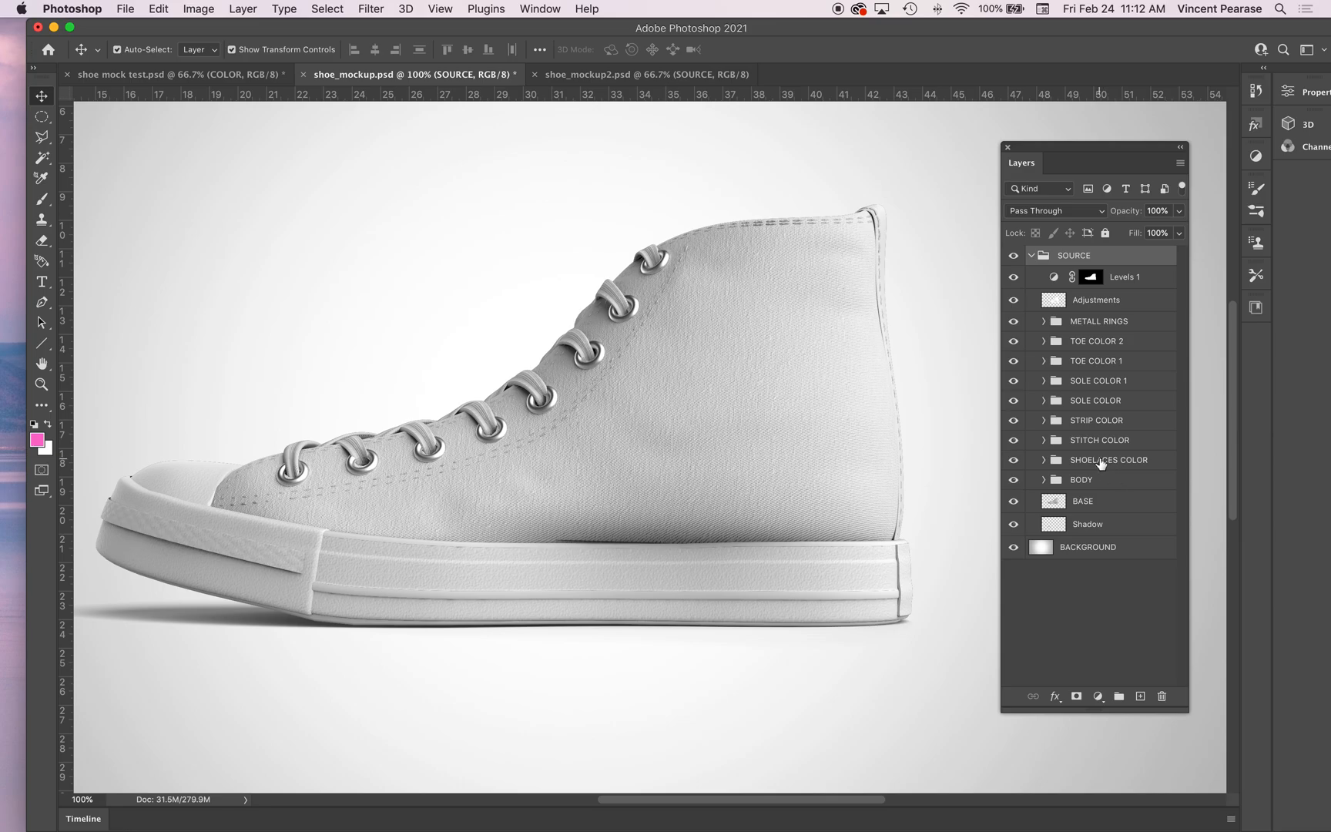
Select Layer 4 in the SHOELACES COLOR group and set the foreground colour to turquoise #43e3c9.
click(1044, 460)
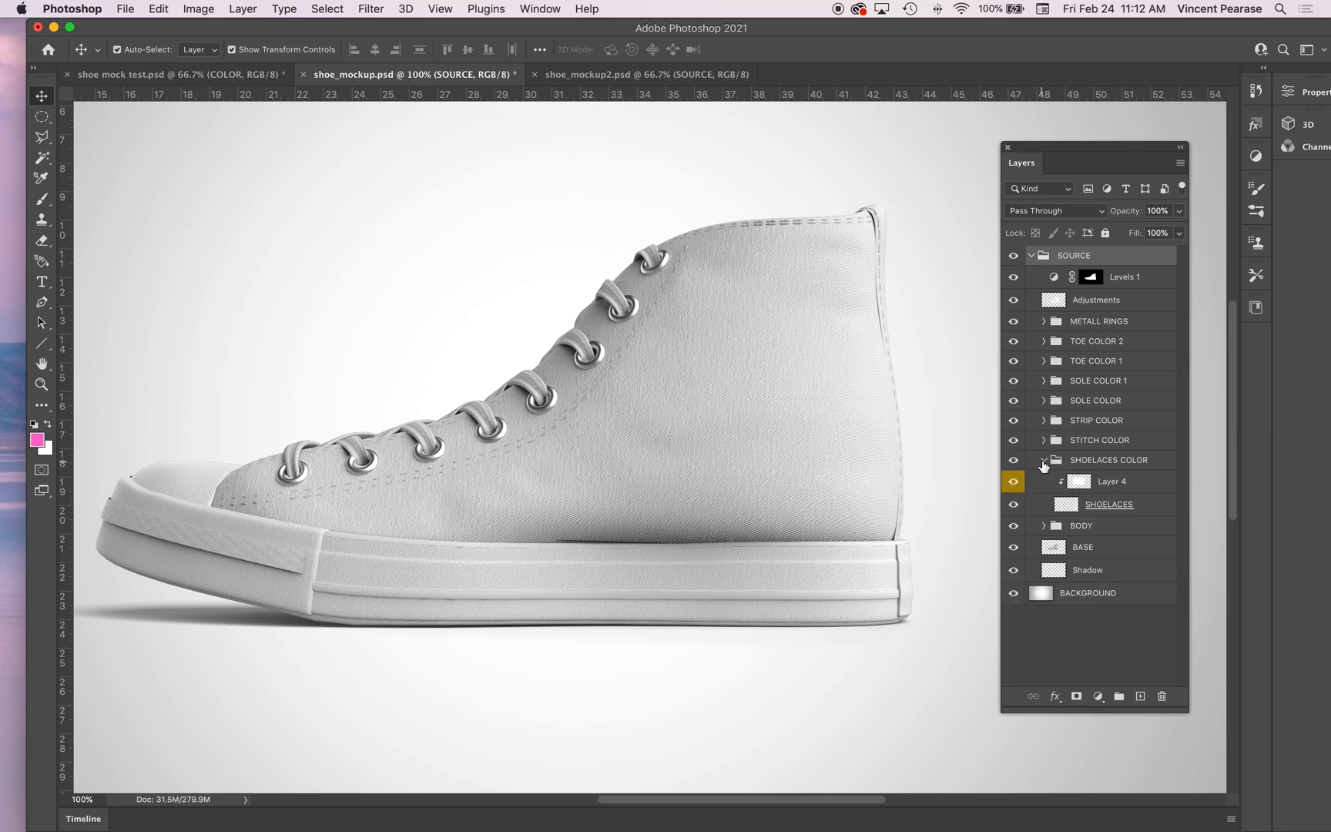
click(1079, 490)
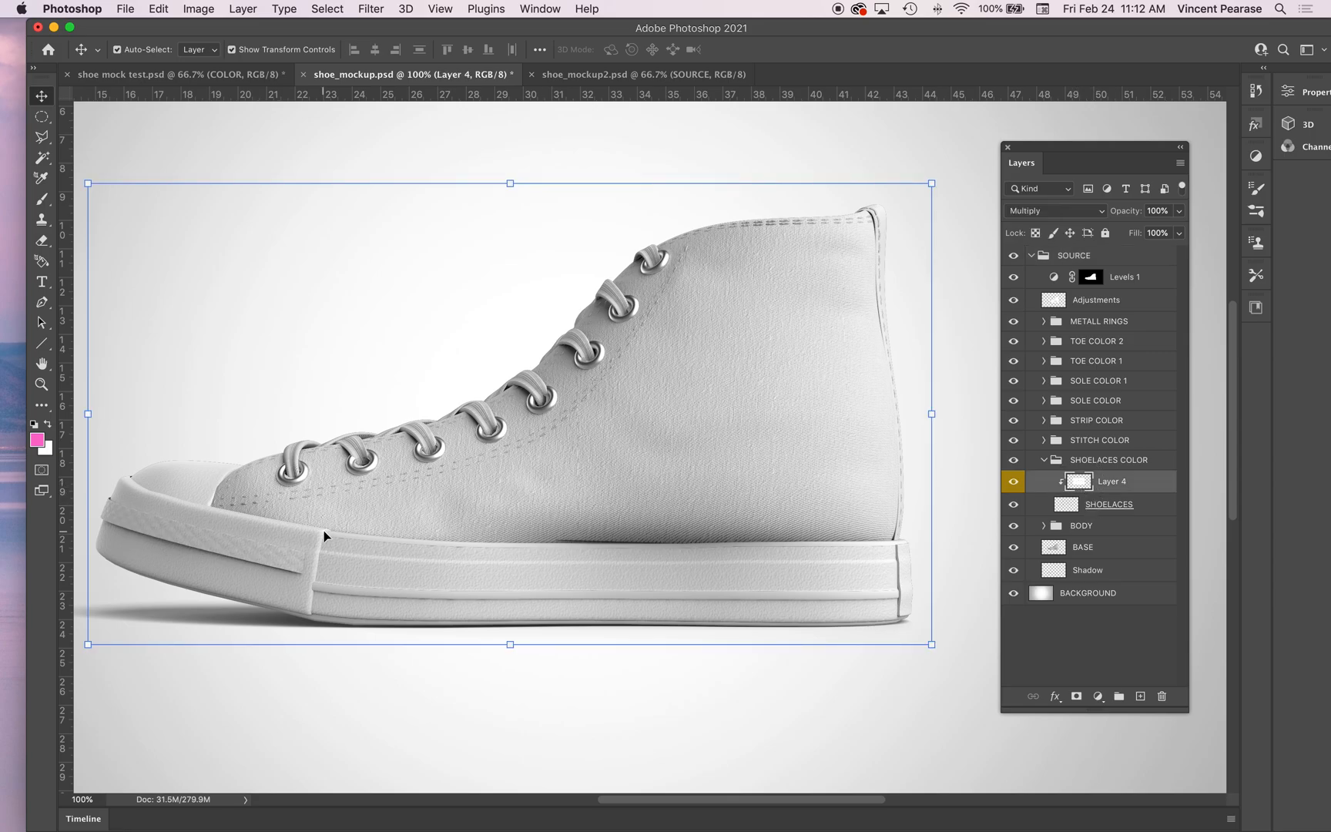
click(40, 438)
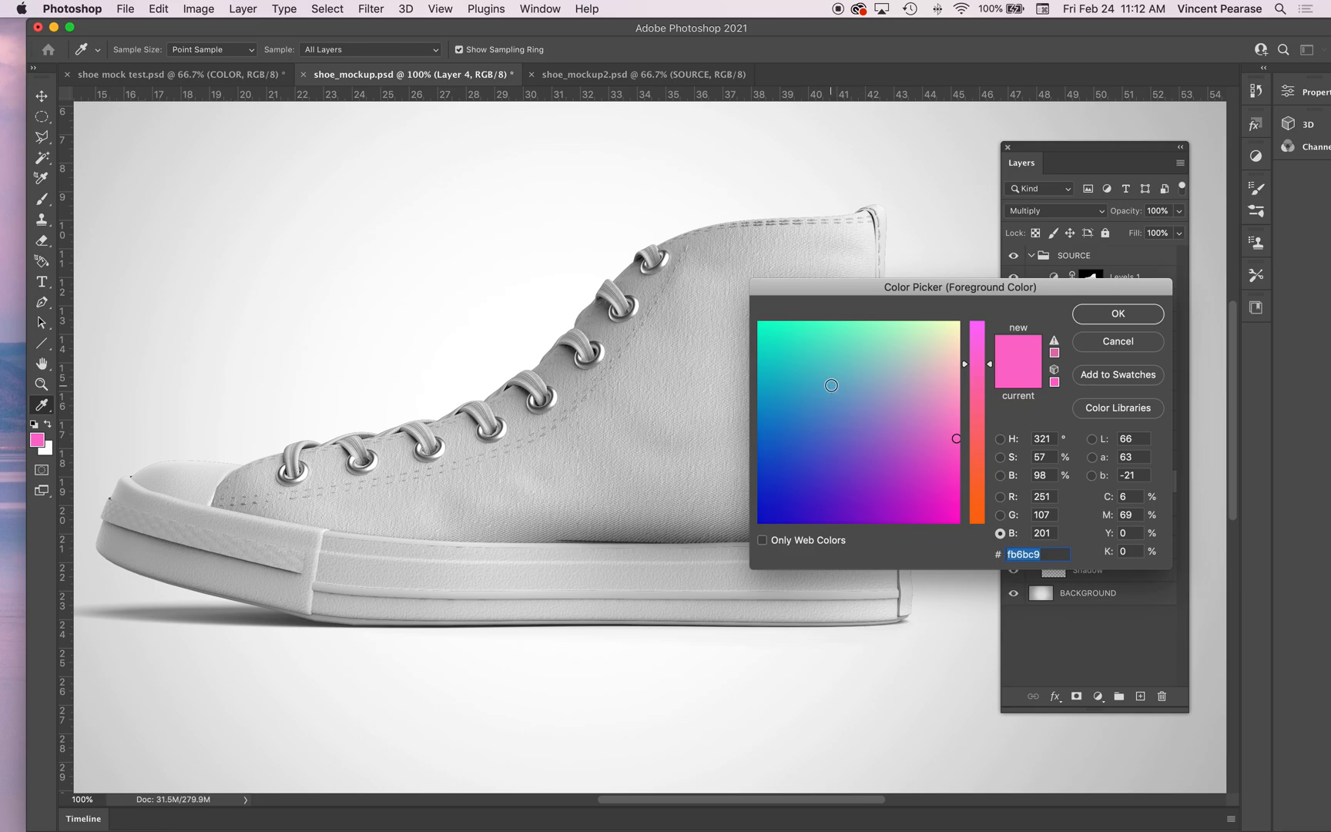
click(802, 351)
click(811, 343)
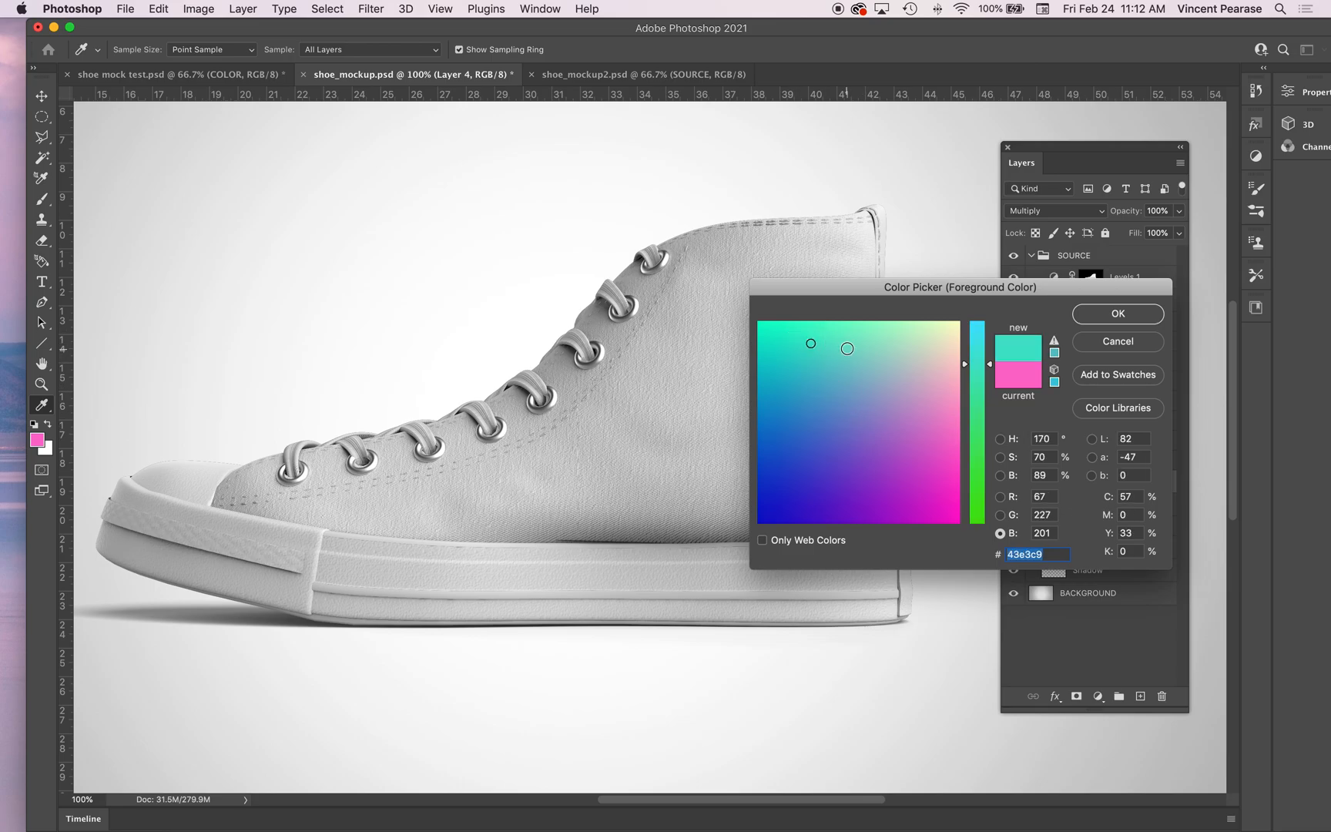
click(1118, 314)
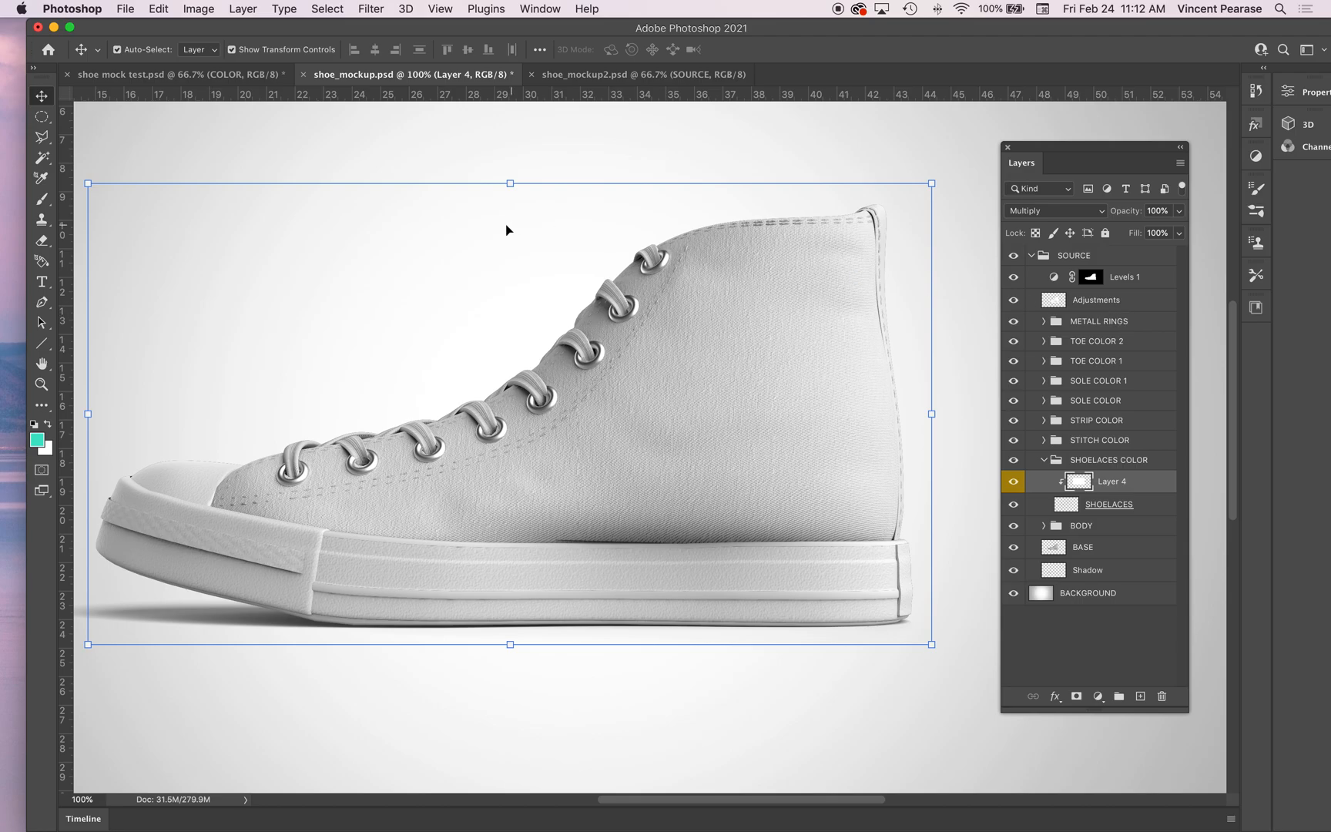
Paint all the shoelaces turquoise on Layer 4 with a 2480 px Soft Round brush at 0% hardness.
click(42, 199)
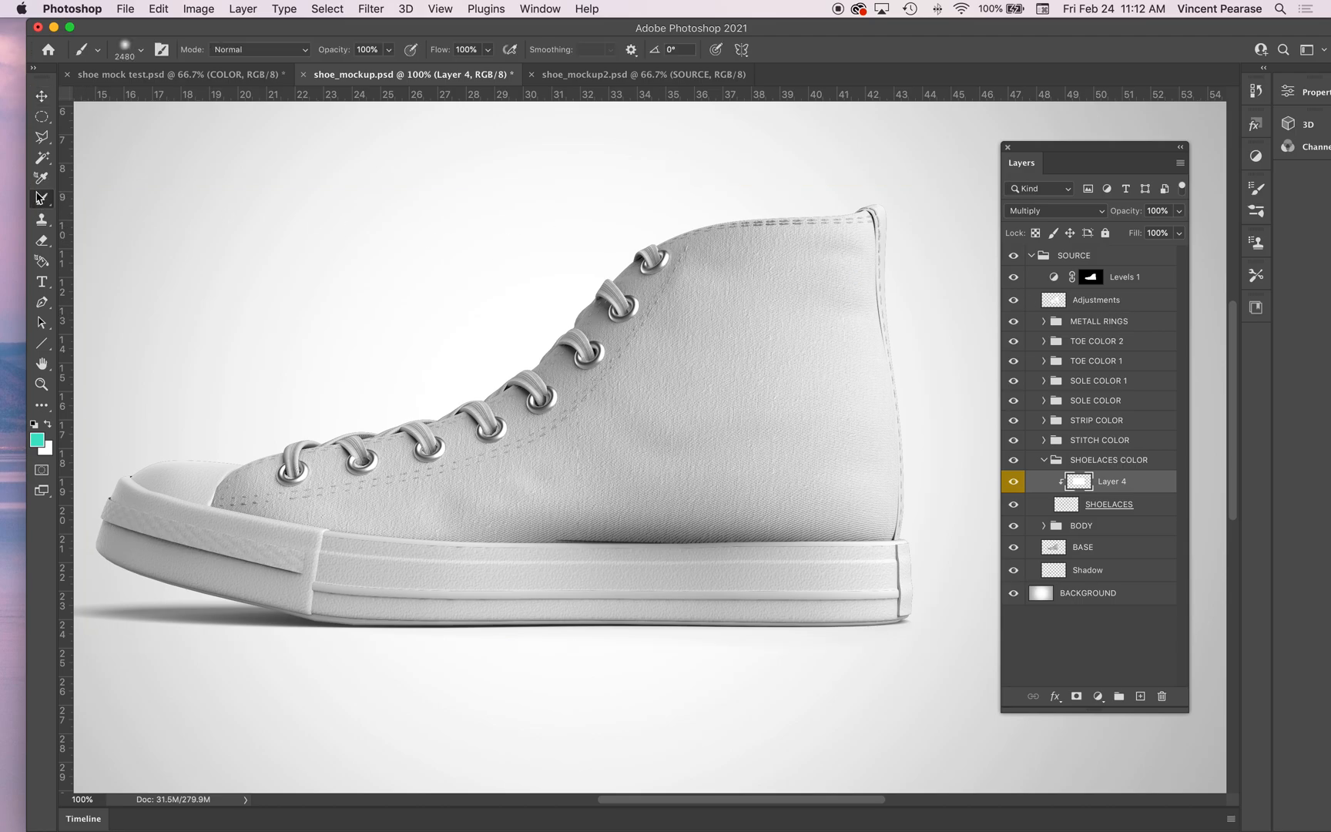
click(142, 54)
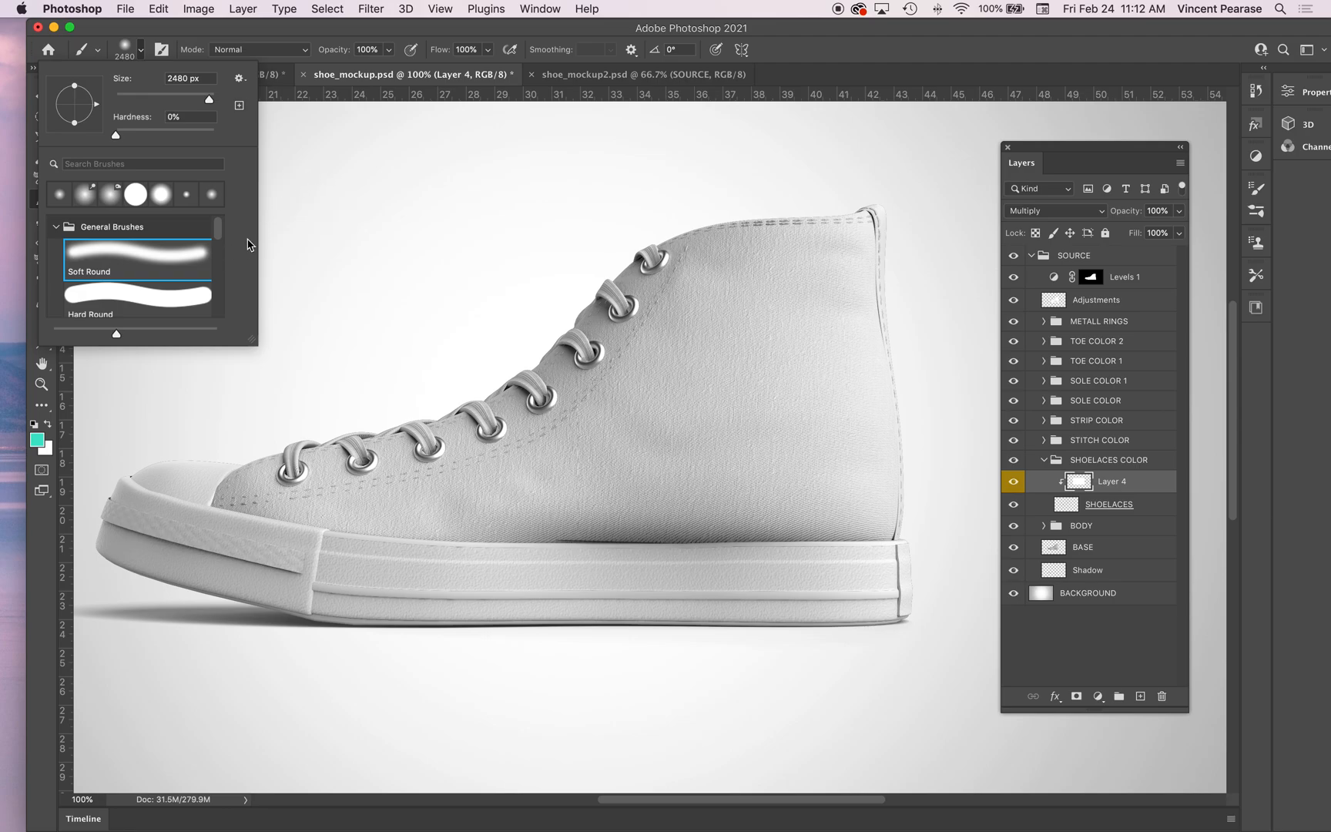
drag(302, 215, 388, 298)
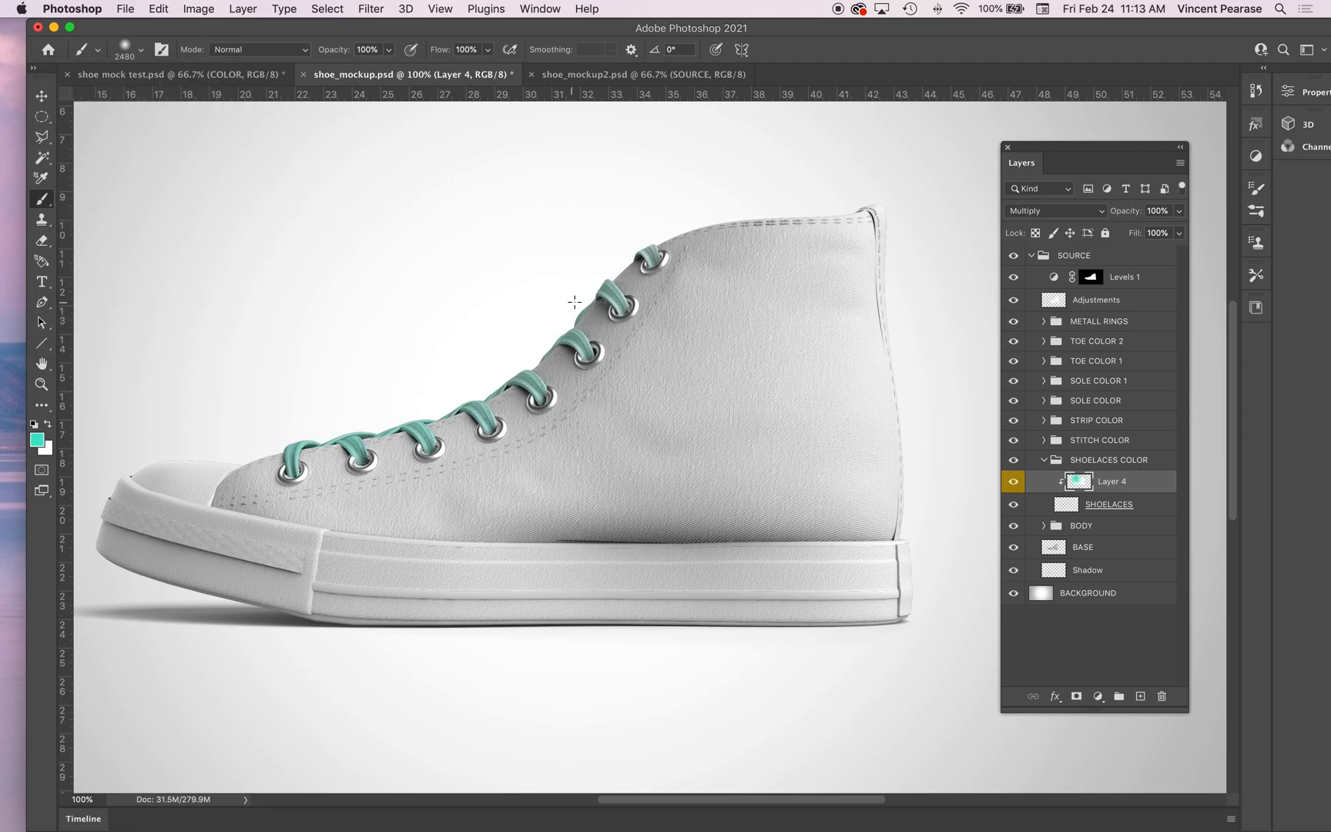
mouse_move(622, 280)
mouse_down()
mouse_move(565, 355)
mouse_move(331, 440)
mouse_move(426, 433)
mouse_move(585, 297)
mouse_up()
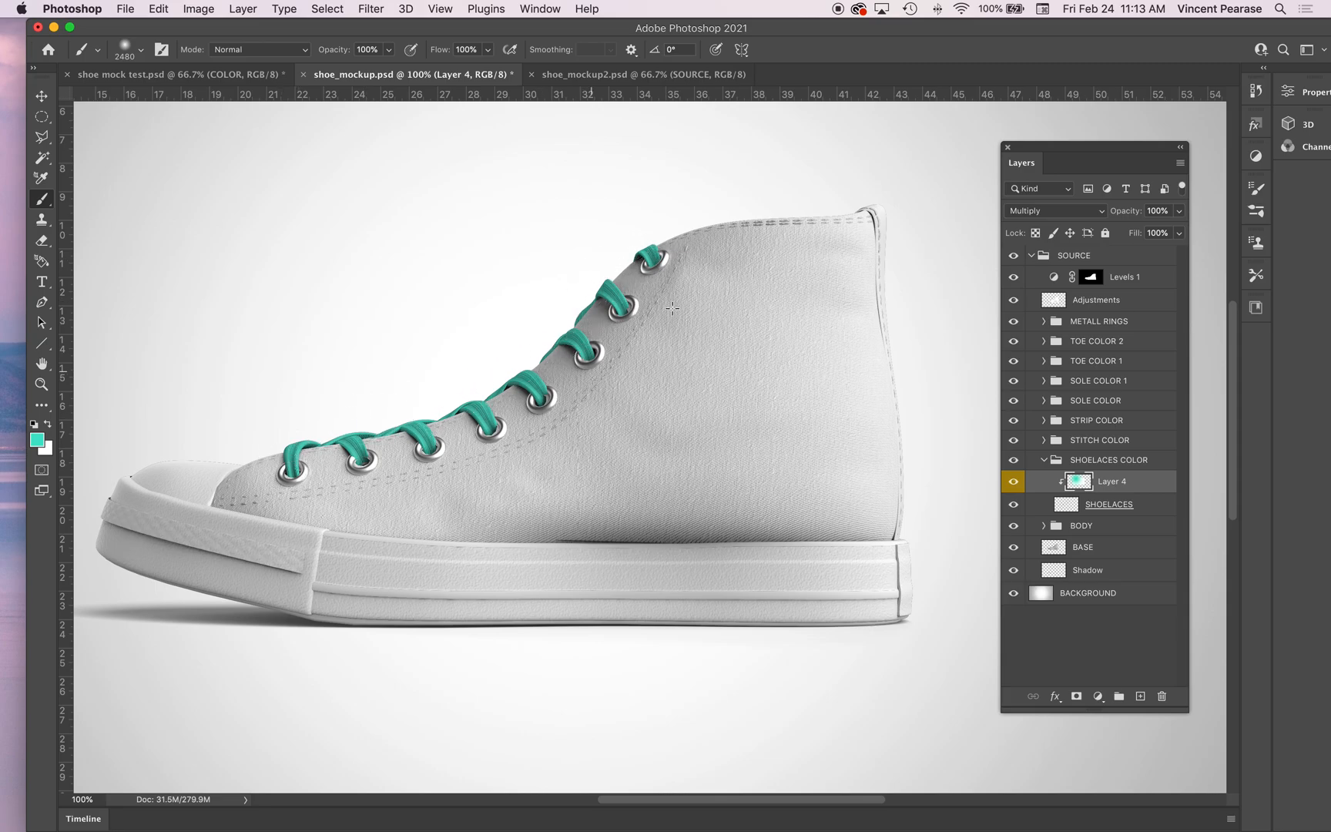
Examine the painted shoelaces and metal eyelets up close, then review the whole shoe.
click(42, 384)
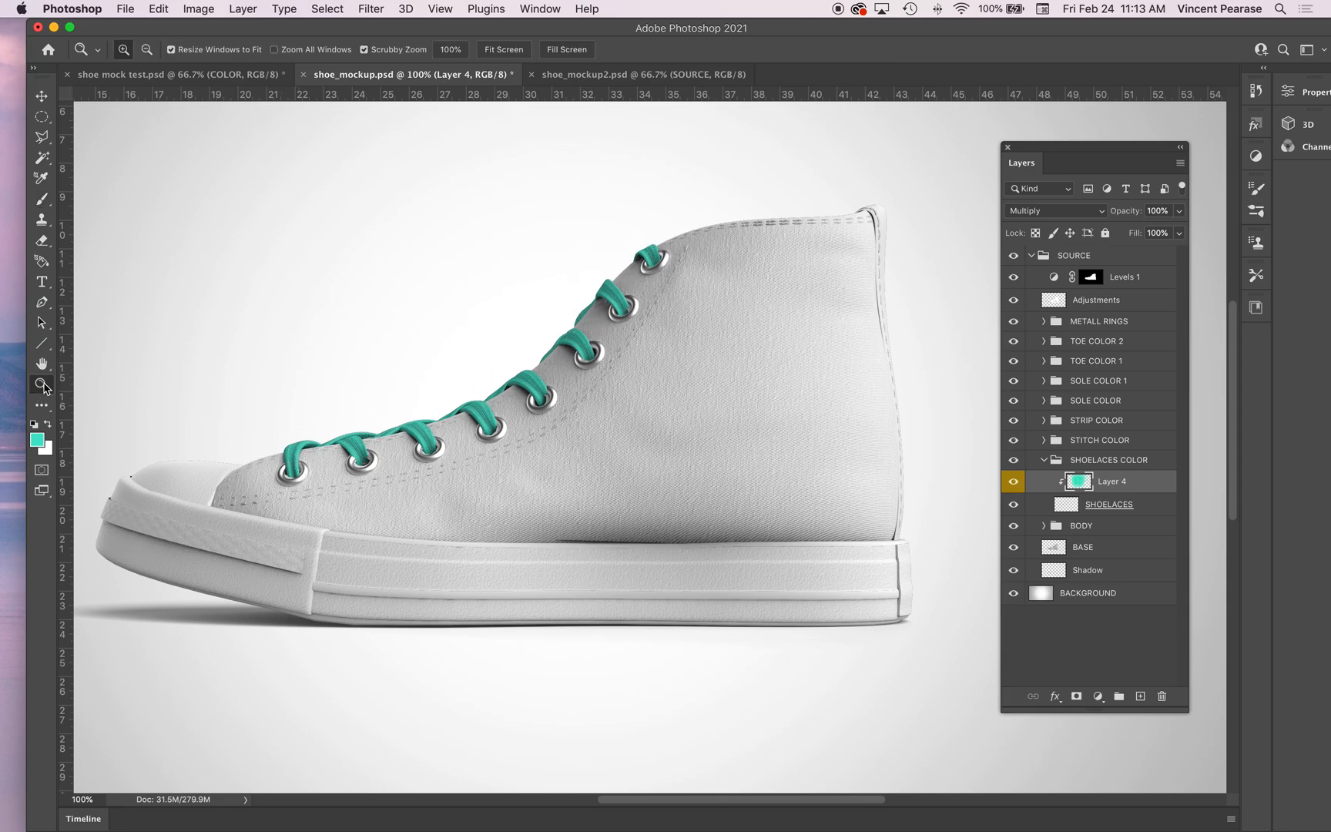
click(493, 414)
click(511, 420)
click(516, 436)
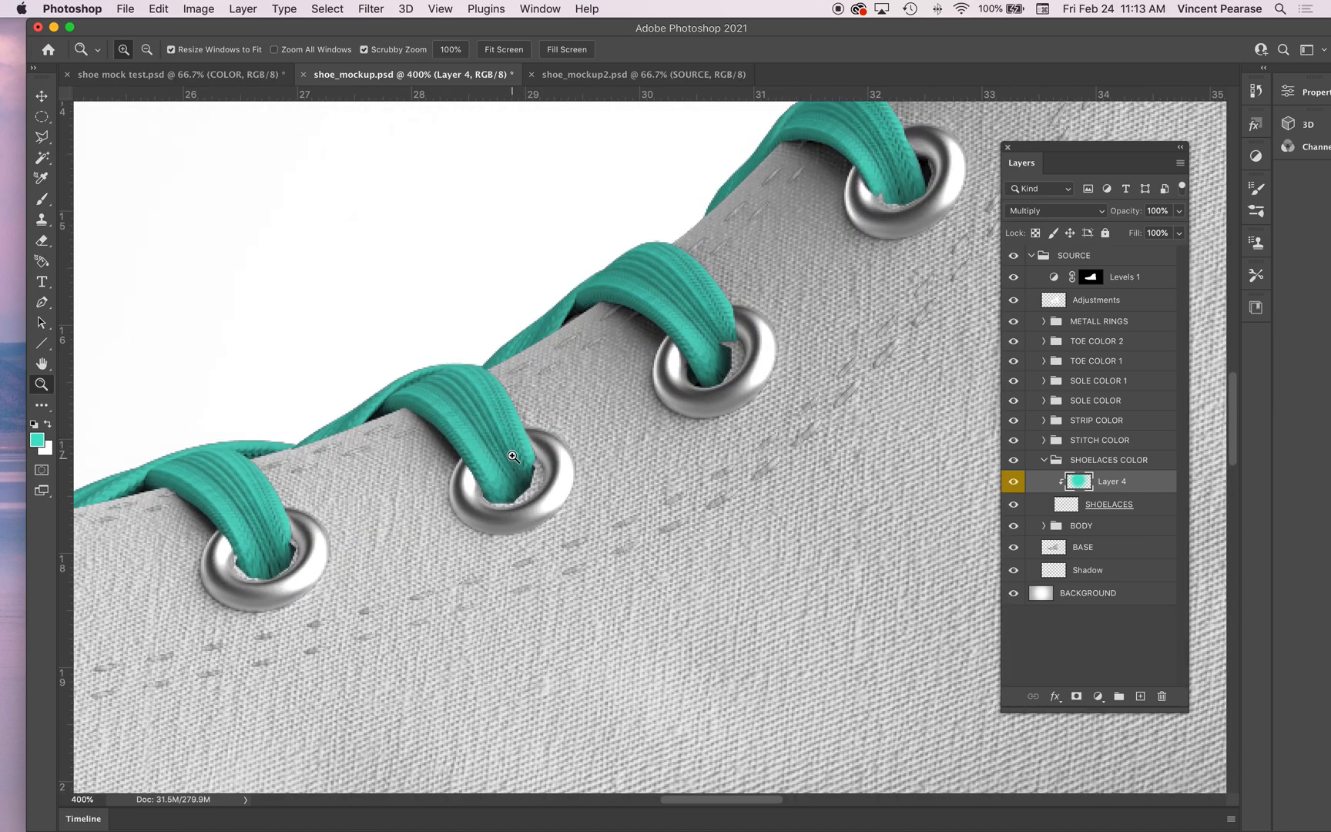
alt+click(672, 445)
alt+click(675, 456)
alt+click(678, 466)
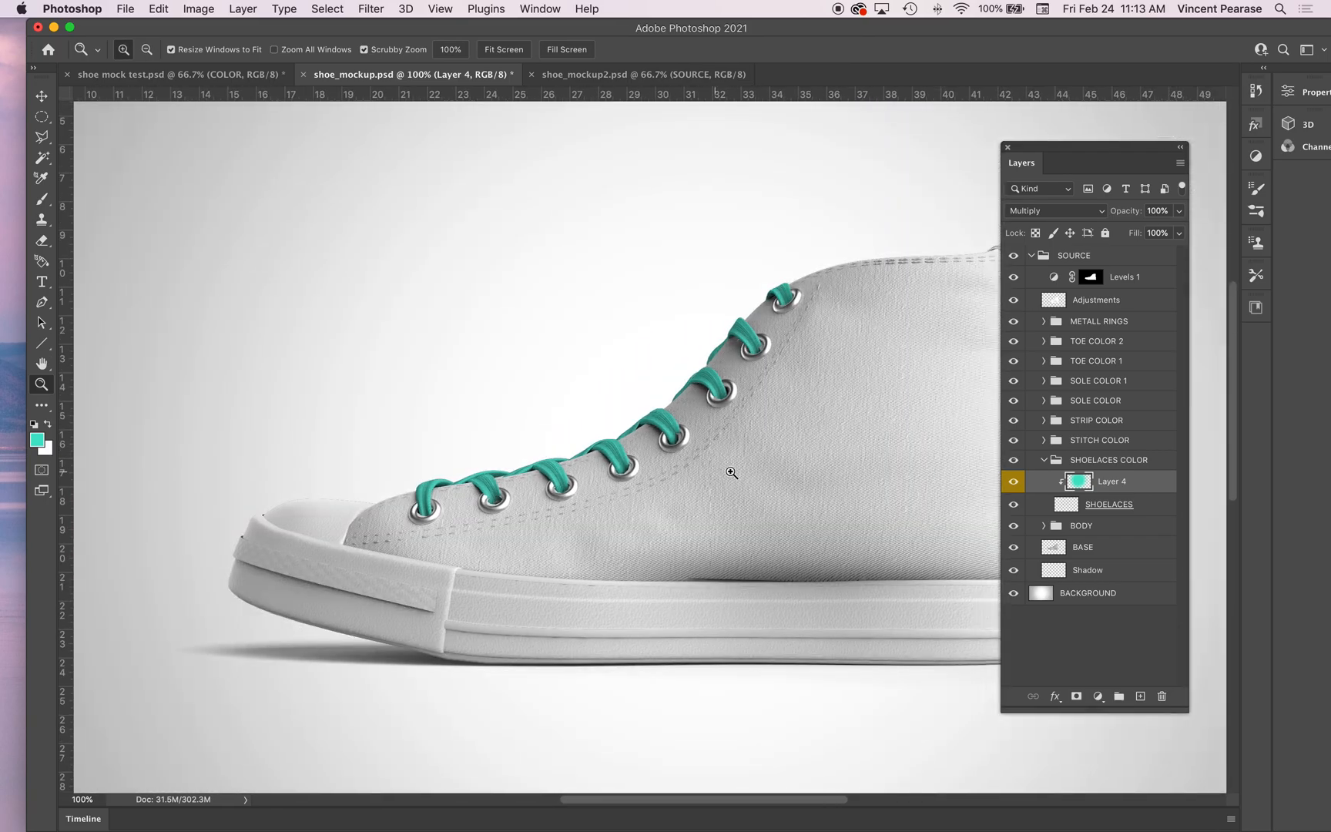
alt+click(728, 470)
click(616, 450)
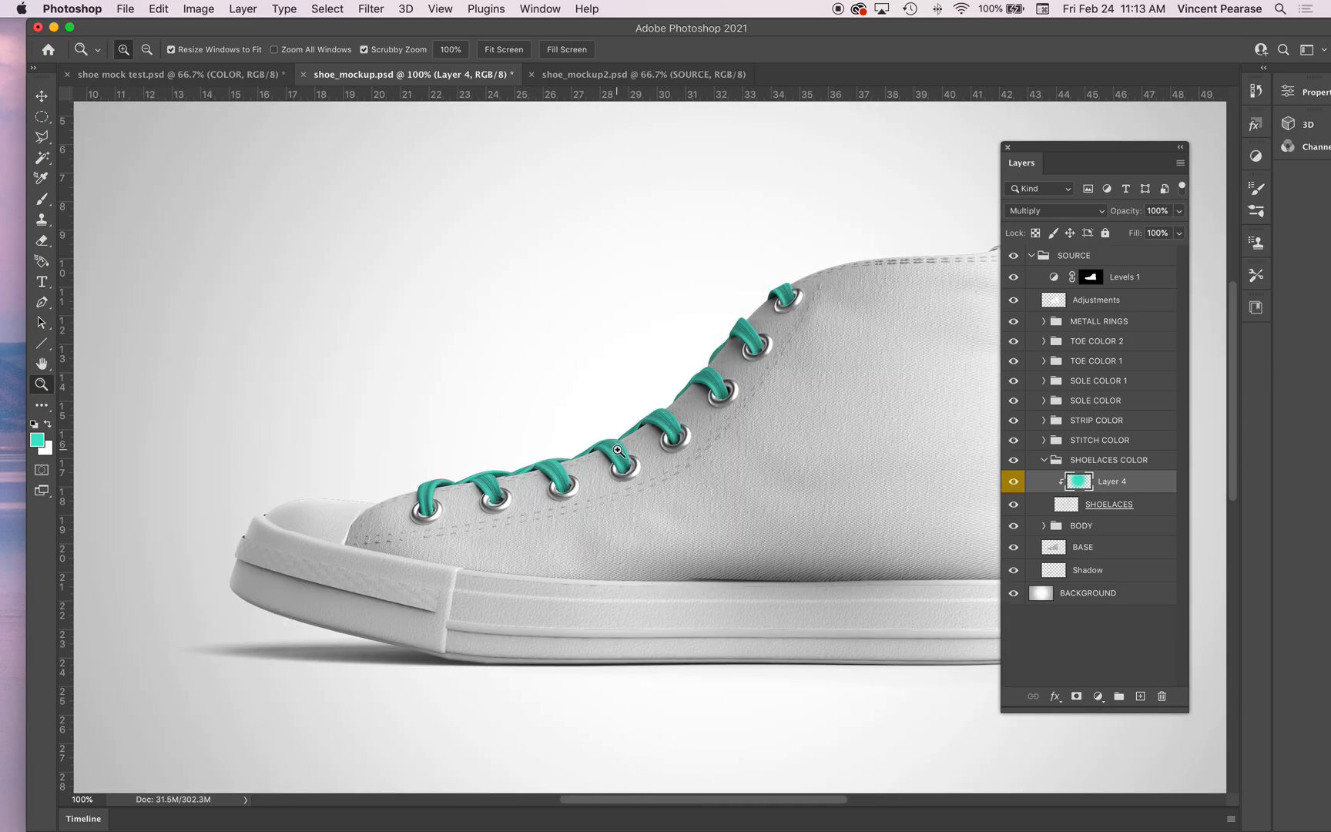
scroll(617, 450, right, 2)
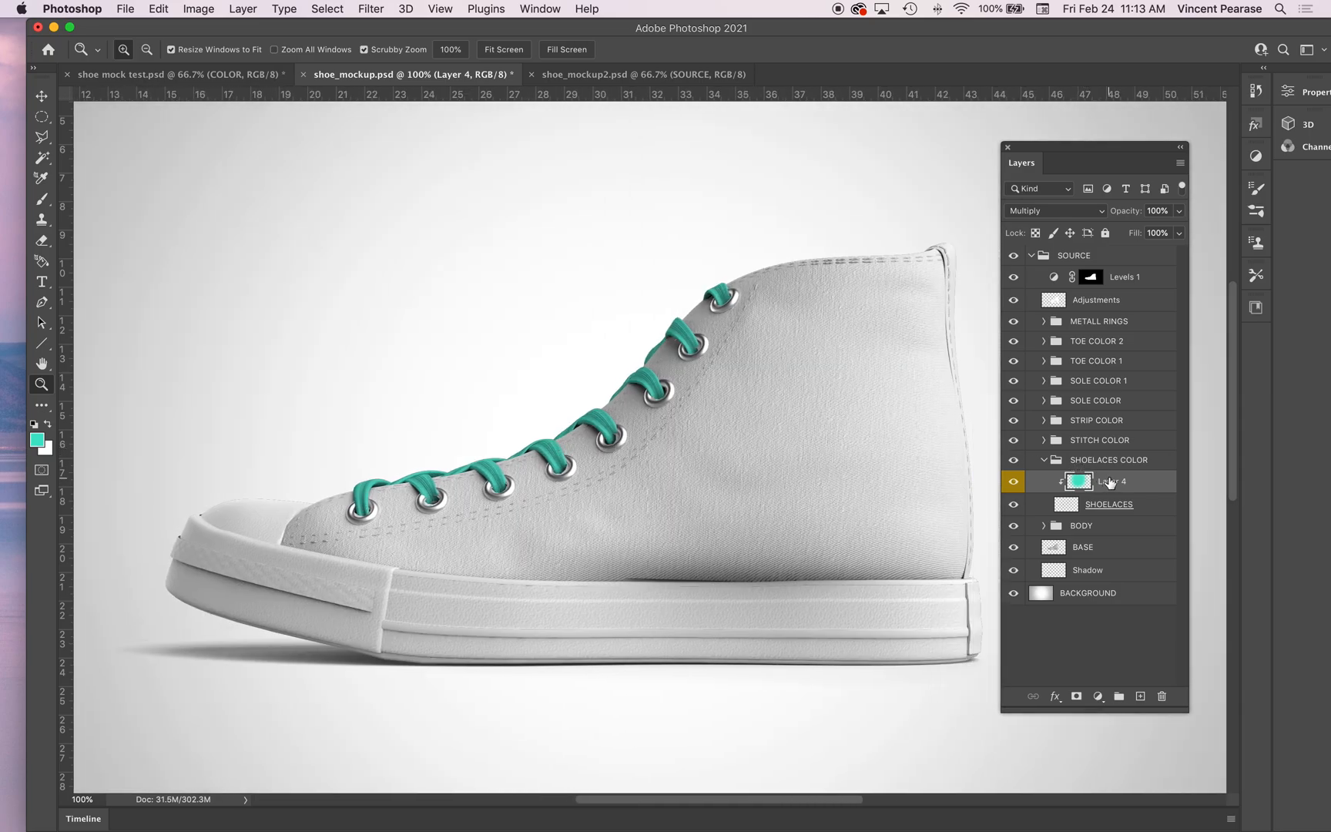
Select the COLOR layer in the STITCH COLOR group and set the foreground colour to bright magenta.
click(1044, 441)
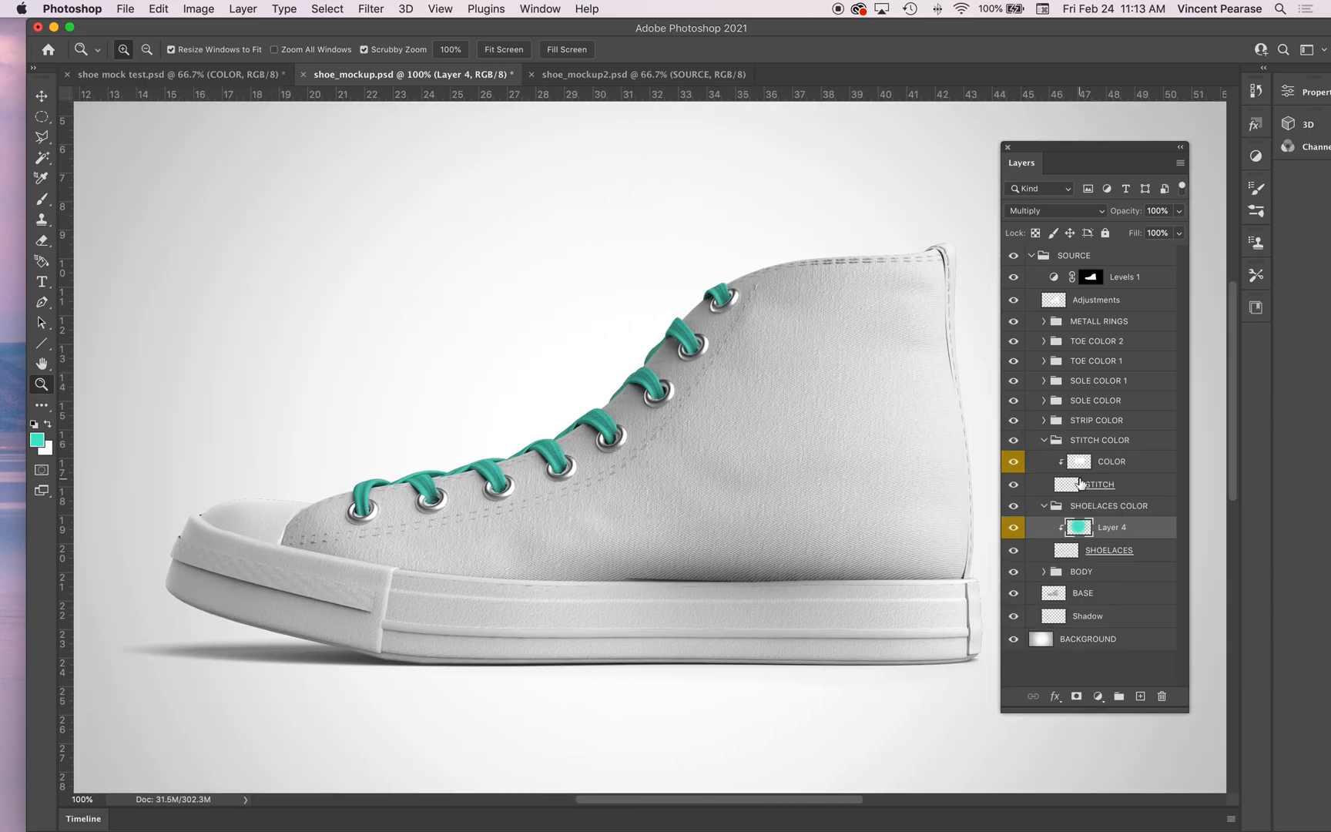
click(1082, 465)
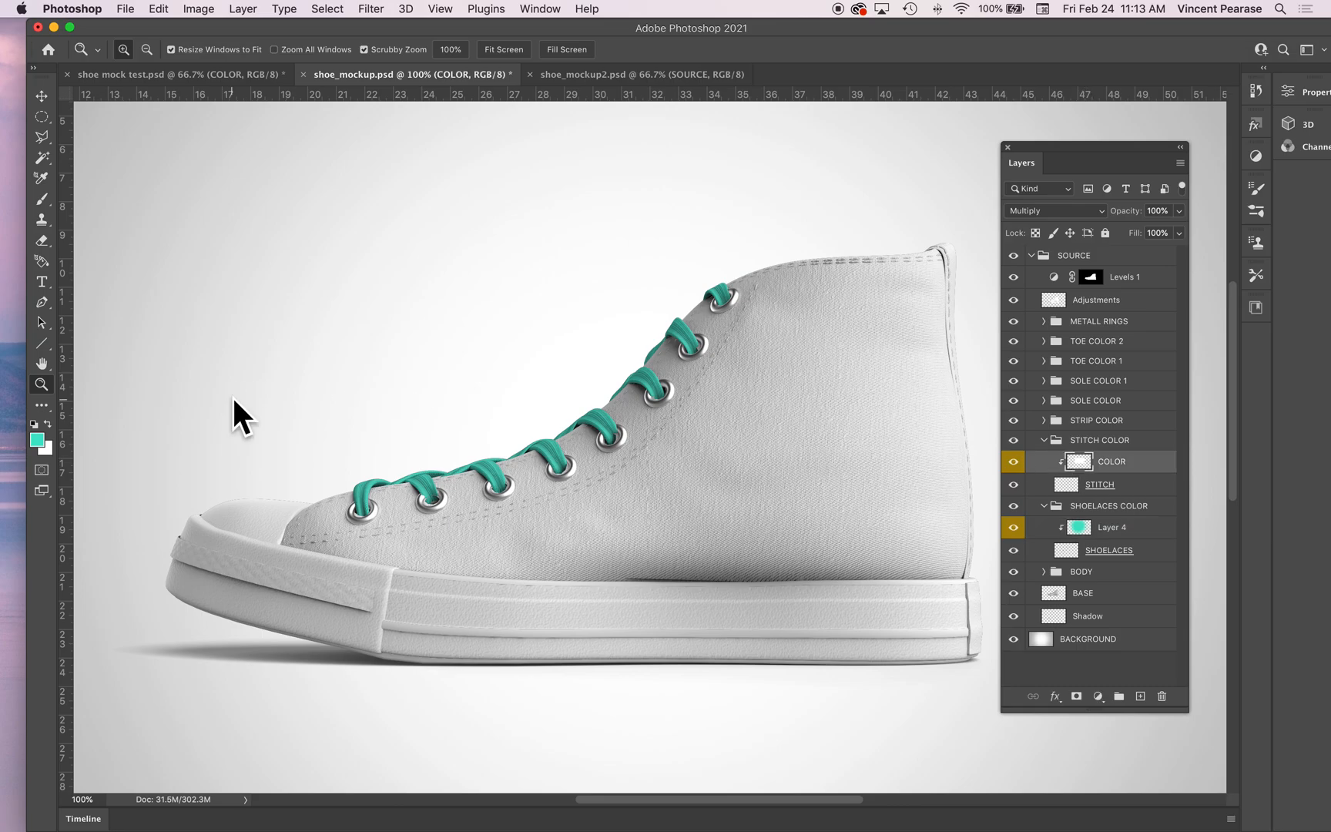
click(37, 441)
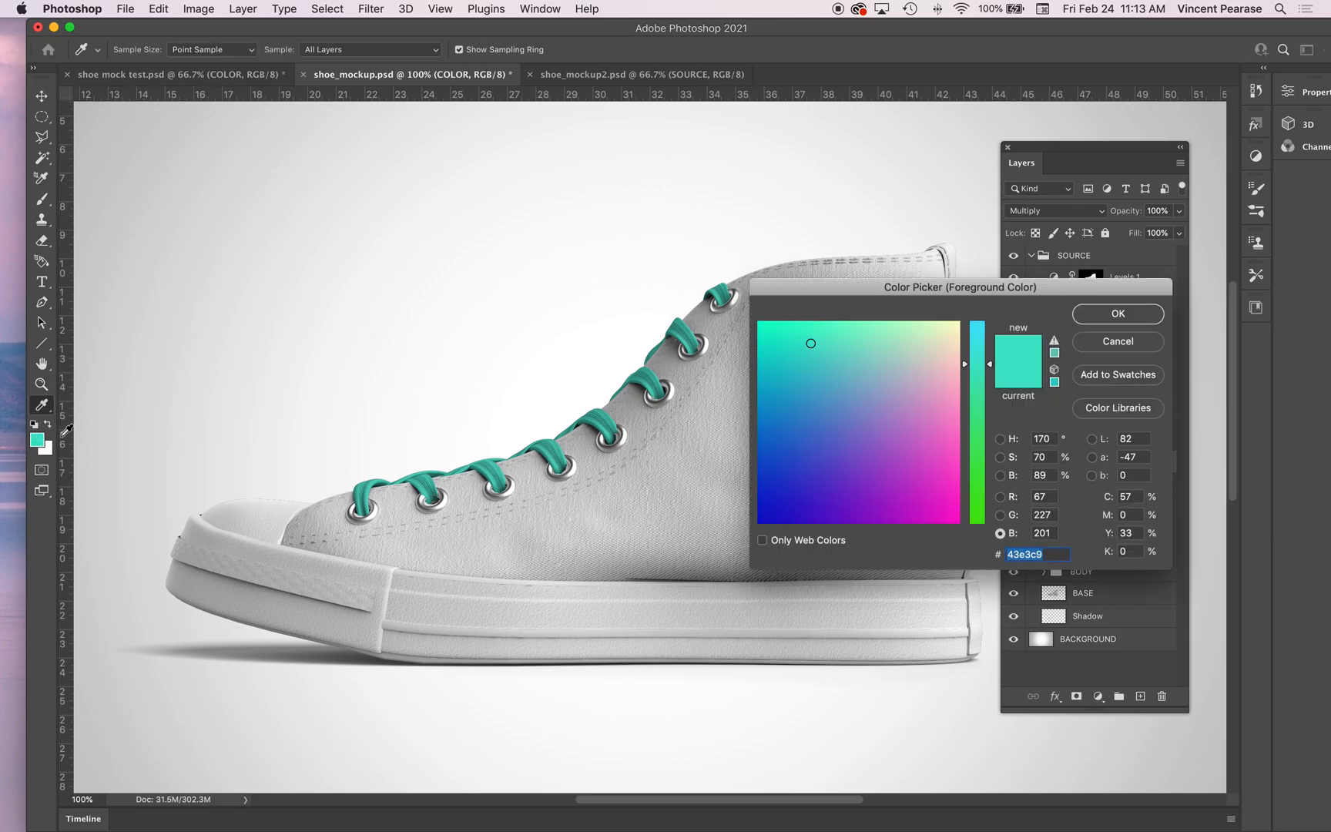
mouse_move(912, 408)
mouse_down()
mouse_move(960, 437)
mouse_move(957, 508)
mouse_move(956, 495)
mouse_up()
click(1094, 313)
key(z)
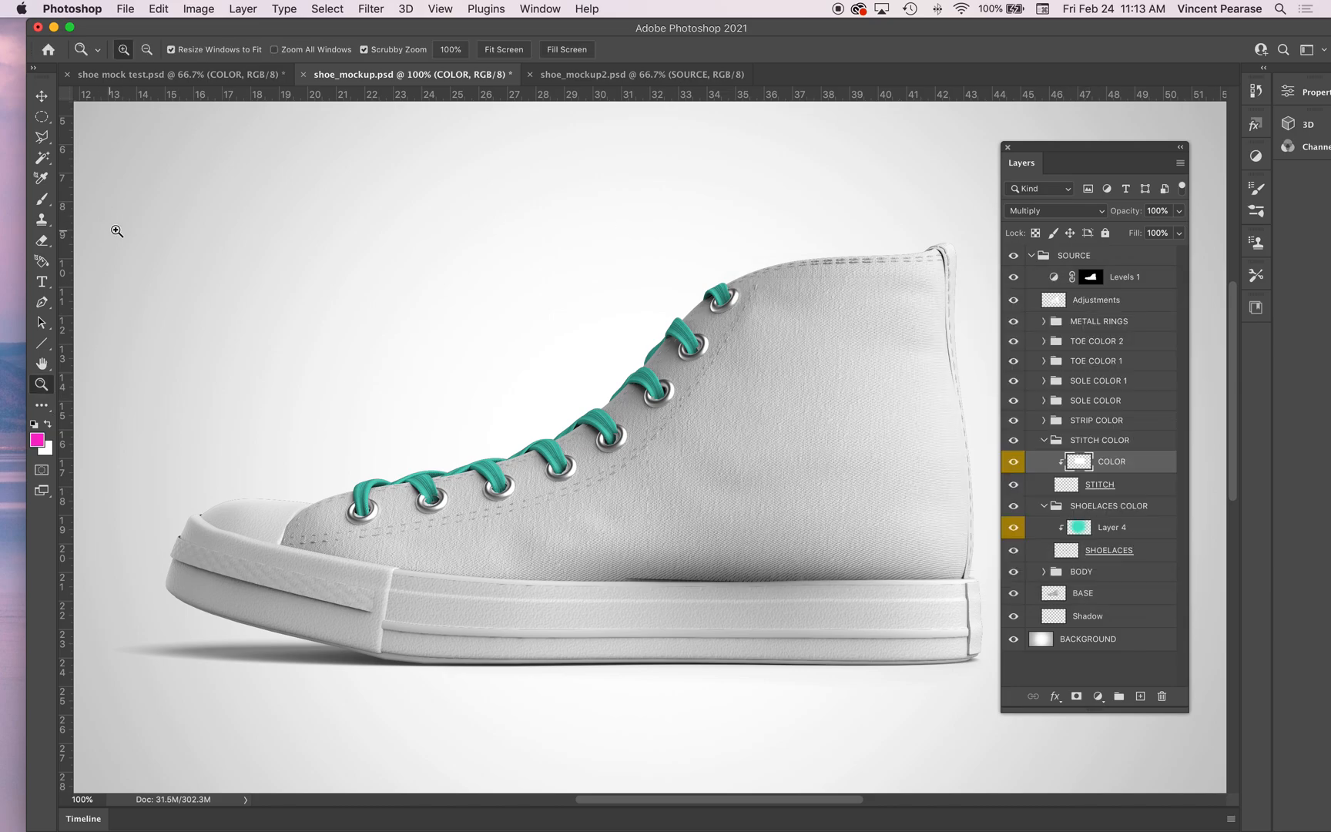
Paint the stitching along the laces, upper edge and heel magenta with a 73 px Soft Round brush.
click(43, 200)
click(141, 50)
drag(150, 99, 154, 98)
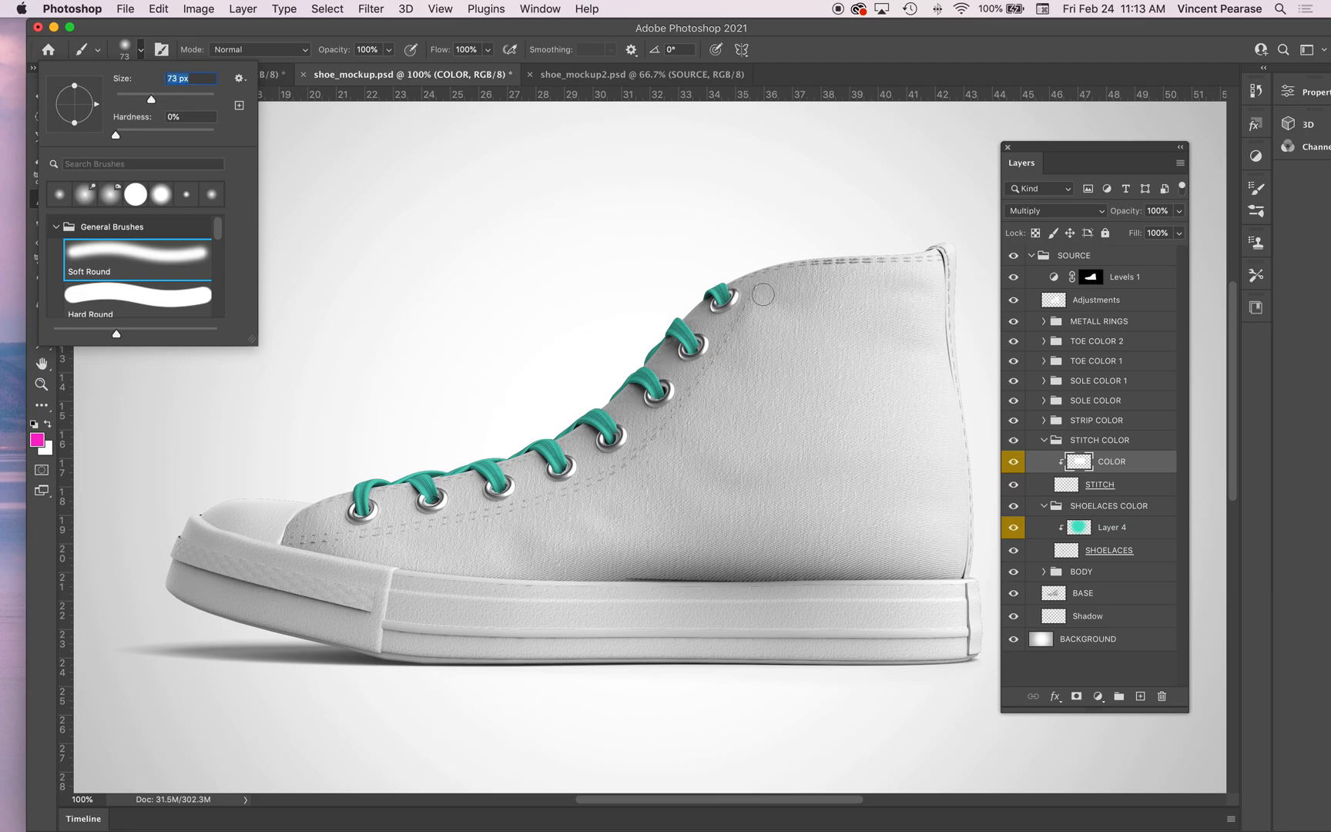
mouse_move(762, 271)
mouse_down()
mouse_move(671, 418)
mouse_move(577, 486)
mouse_move(283, 542)
mouse_move(324, 538)
mouse_move(292, 526)
mouse_up()
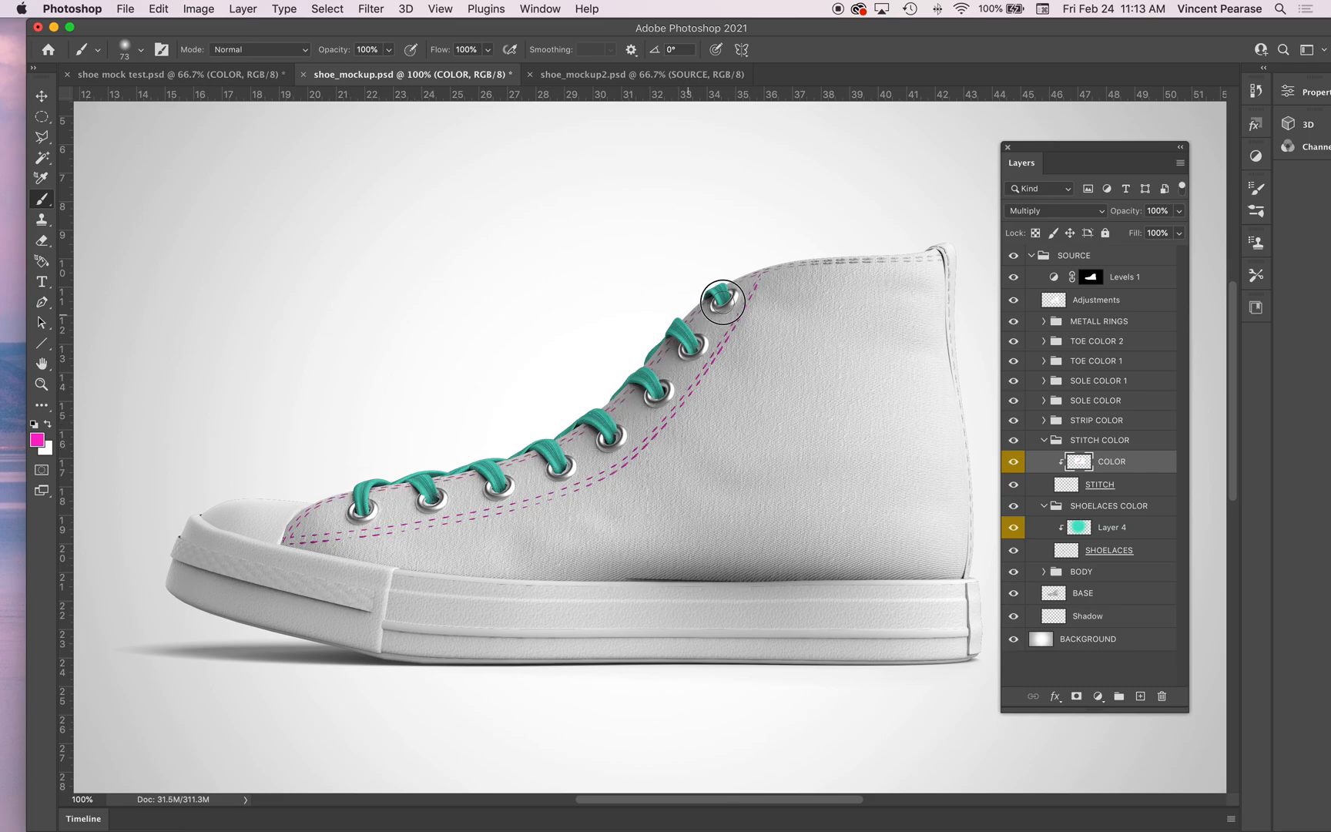
mouse_move(736, 289)
mouse_down()
mouse_move(836, 259)
mouse_move(952, 258)
mouse_move(941, 246)
mouse_move(969, 452)
mouse_move(973, 551)
mouse_up()
Set the foreground colour to blue #00a8ff and paint over the lower heel stitching and the lower side stitch lines.
click(39, 440)
mouse_move(827, 340)
mouse_down()
mouse_move(787, 452)
mouse_move(778, 386)
mouse_move(737, 386)
mouse_up()
drag(974, 326, 974, 296)
click(1134, 318)
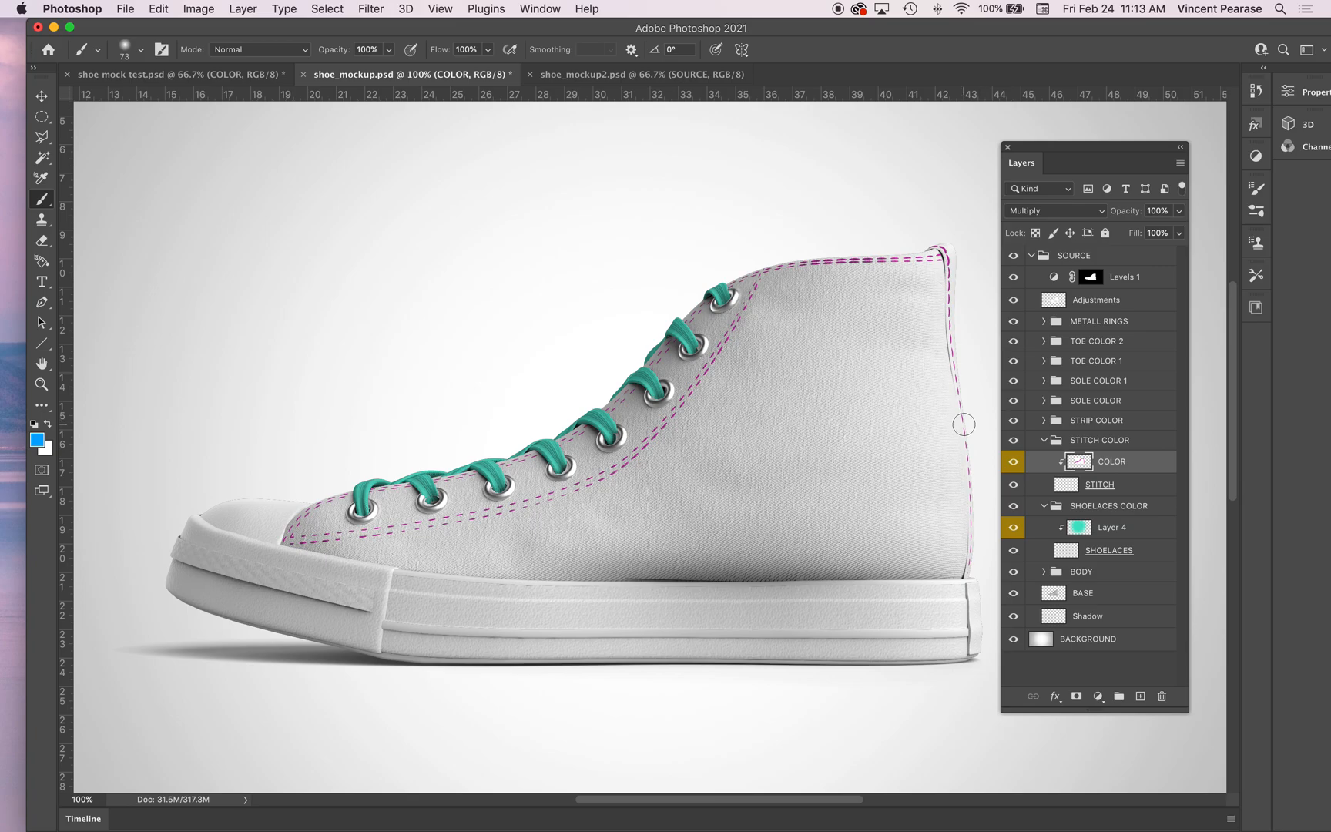
mouse_move(957, 395)
mouse_down()
mouse_move(962, 566)
mouse_move(948, 606)
mouse_up()
drag(679, 402, 543, 499)
mouse_move(289, 544)
mouse_down()
mouse_move(479, 523)
mouse_move(549, 497)
mouse_up()
Collapse the STITCH COLOR and SHOELACES COLOR groups, then expand the BODY group and select its S layer.
click(1044, 440)
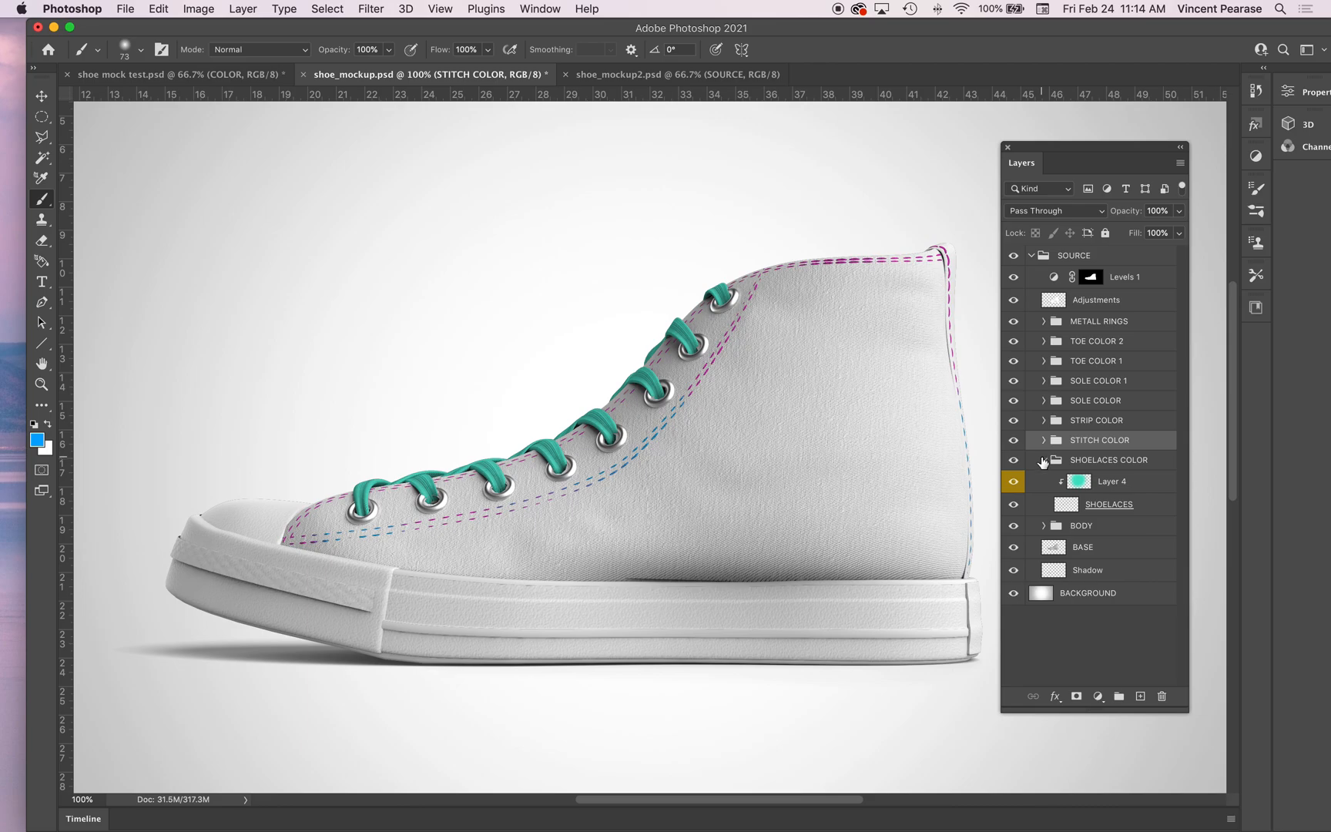
click(1044, 460)
click(1044, 480)
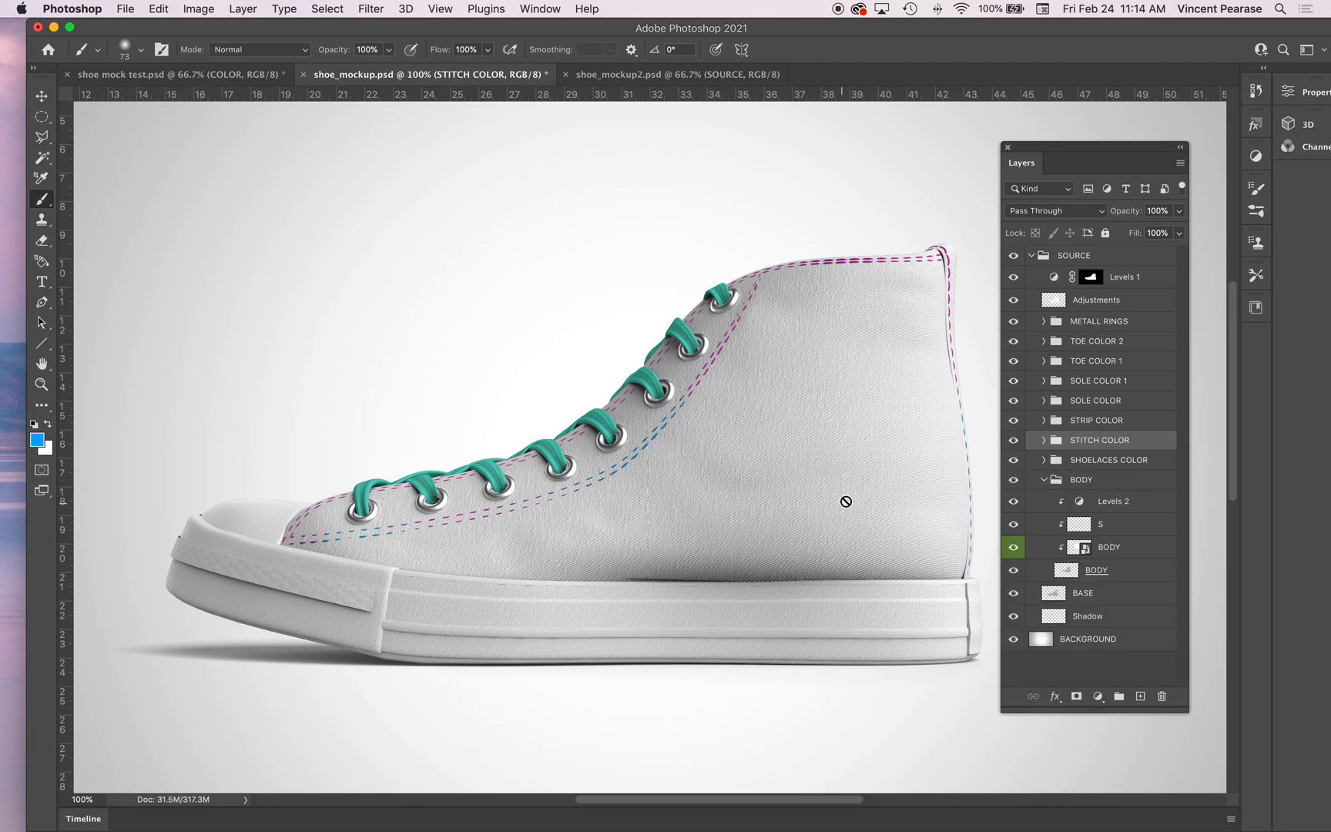
click(1102, 527)
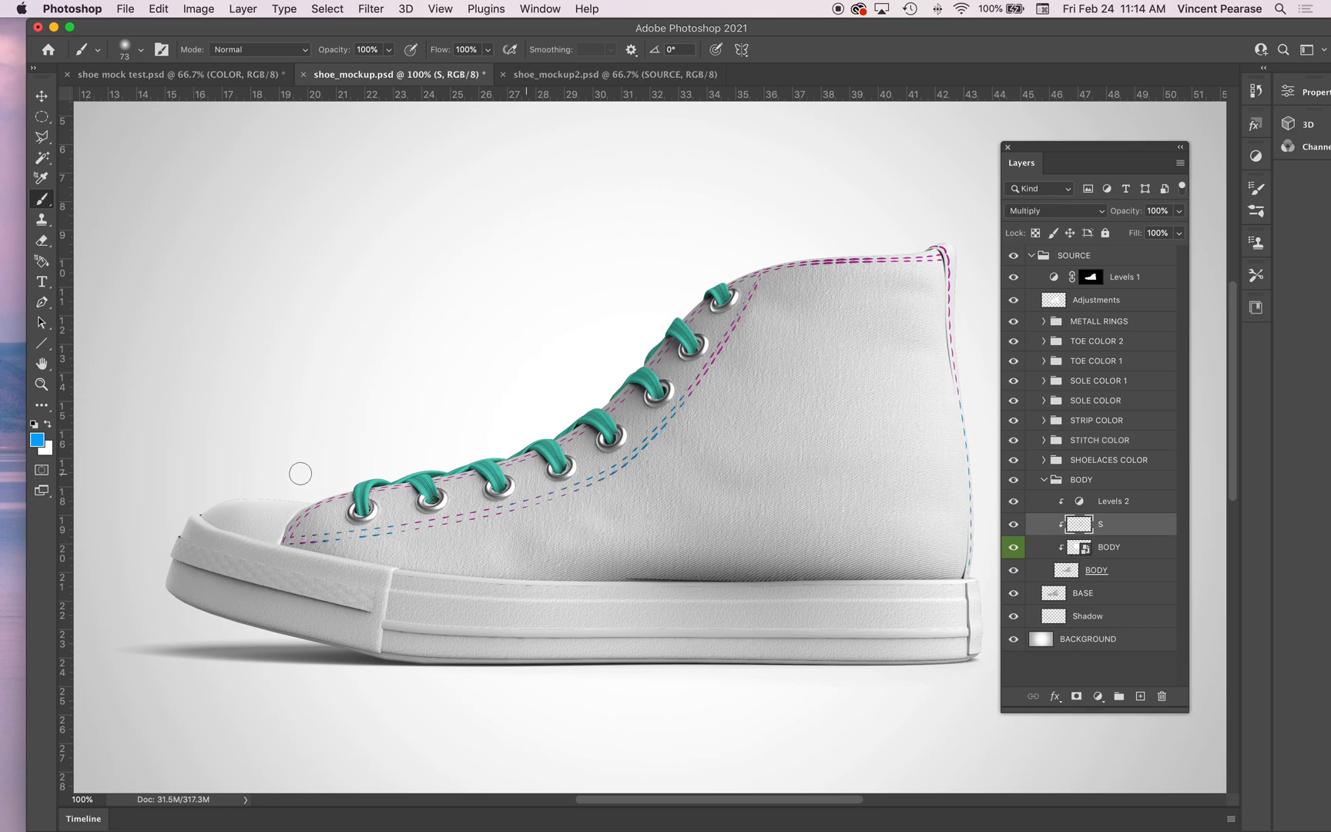
Set the foreground colour to a bright yellow-green and return to the Brush tool.
click(36, 439)
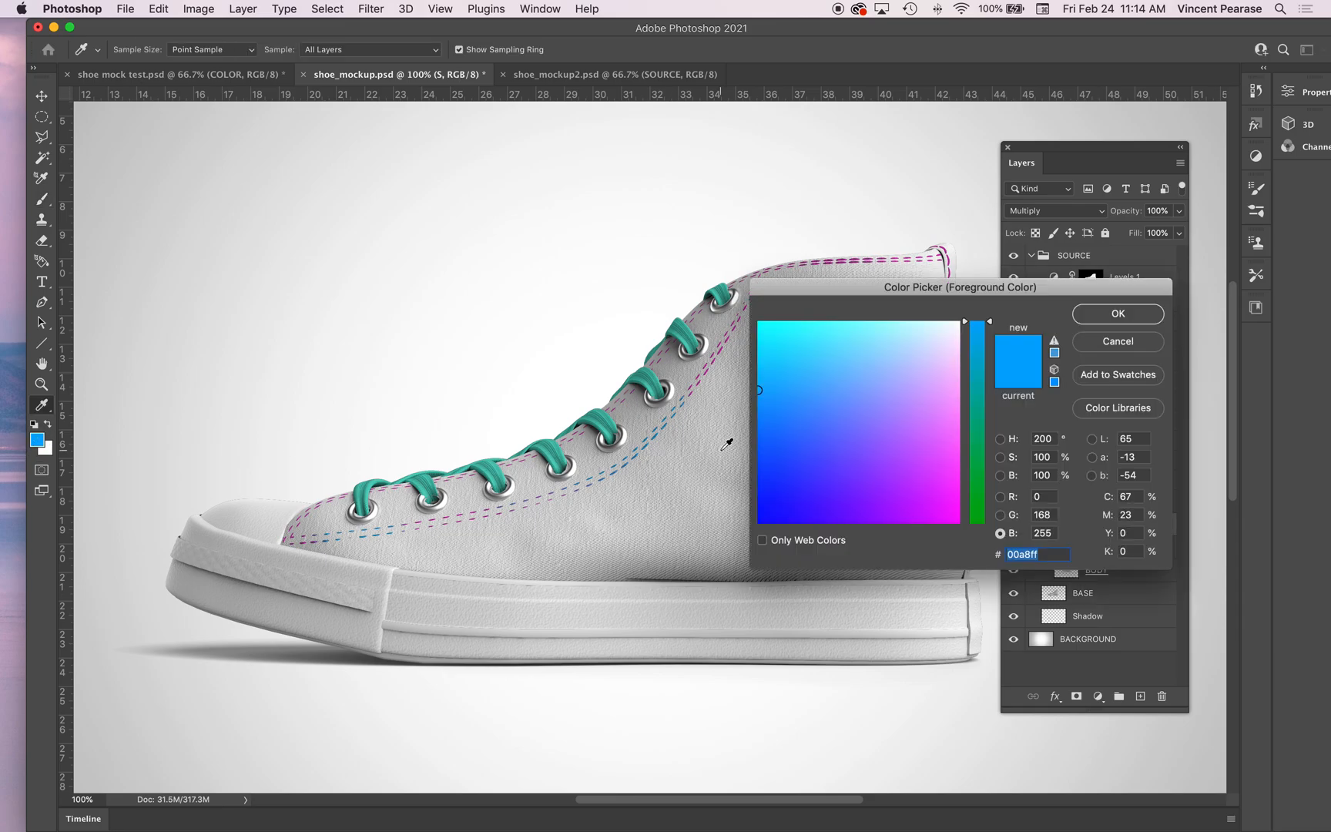
drag(977, 471, 977, 532)
drag(911, 349, 935, 324)
click(1118, 314)
key(b)
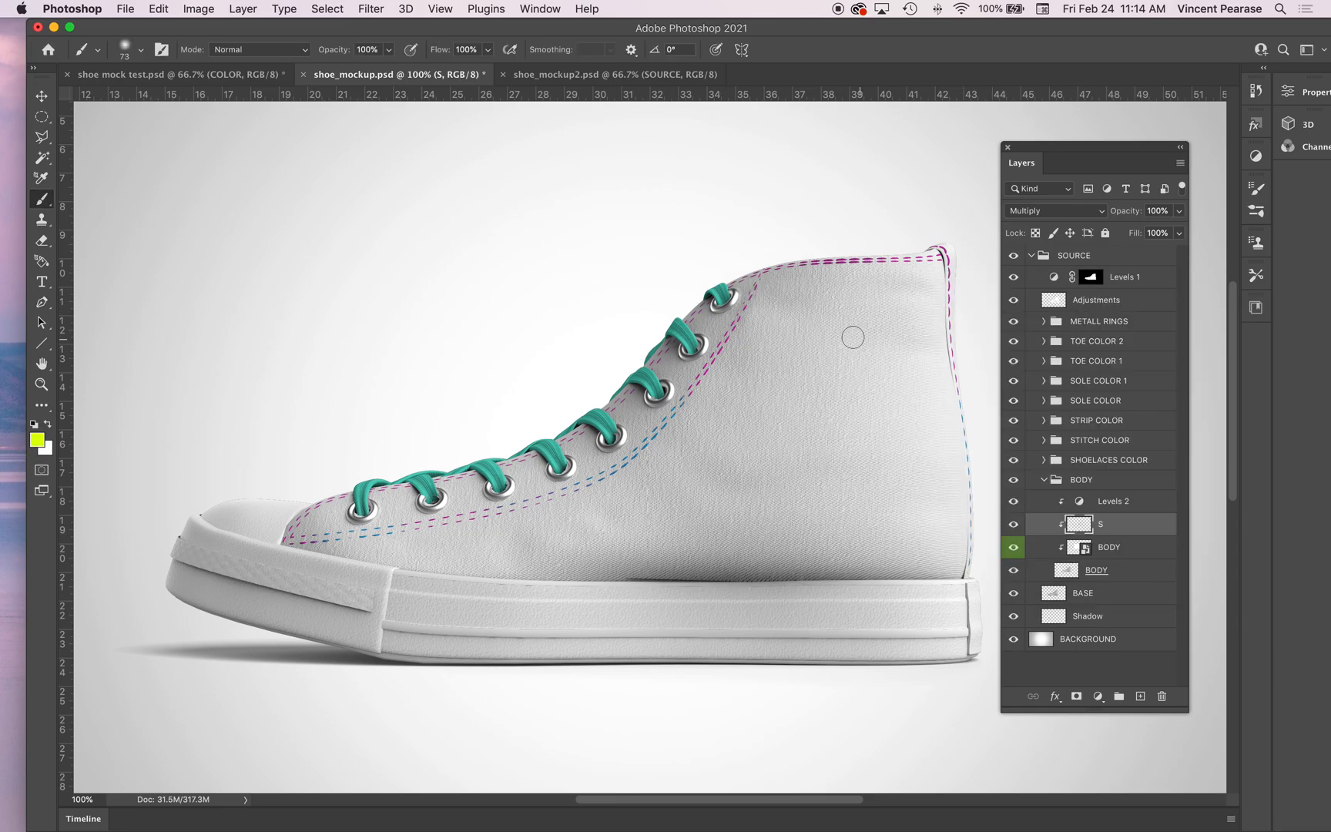
Paint the canvas body of the shoe yellow-green on the S layer with a soft brush at 220 px and 380 px.
click(141, 50)
click(191, 99)
click(859, 320)
mouse_move(815, 346)
mouse_down()
mouse_move(724, 309)
mouse_move(742, 322)
mouse_move(912, 283)
mouse_move(929, 363)
mouse_move(917, 429)
mouse_move(955, 543)
mouse_move(871, 425)
mouse_up()
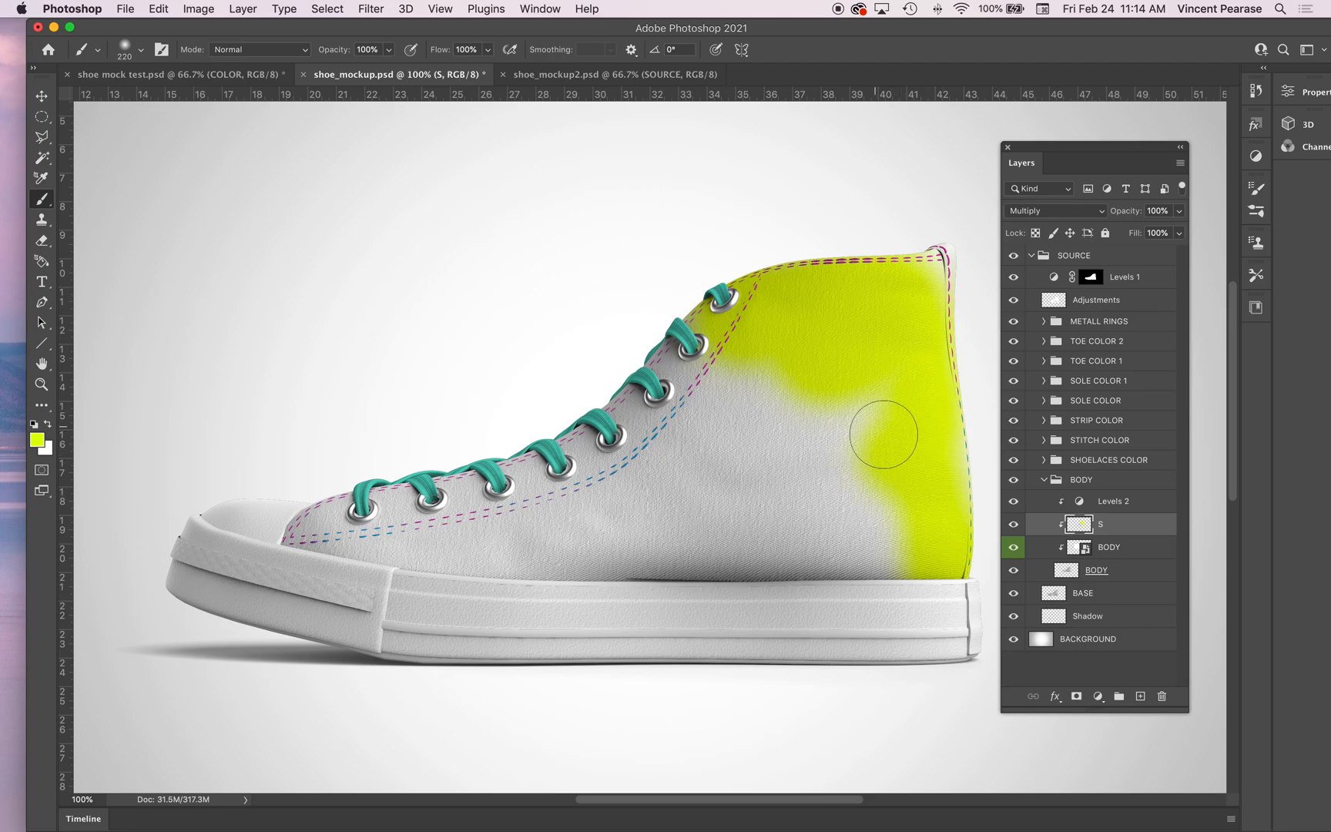
click(142, 54)
click(208, 99)
mouse_move(630, 318)
mouse_down()
mouse_move(681, 564)
mouse_move(704, 521)
mouse_move(826, 499)
mouse_move(850, 547)
mouse_move(859, 462)
mouse_move(754, 410)
mouse_move(526, 571)
mouse_move(441, 600)
mouse_move(485, 520)
mouse_move(365, 539)
mouse_move(382, 542)
mouse_move(386, 469)
mouse_up()
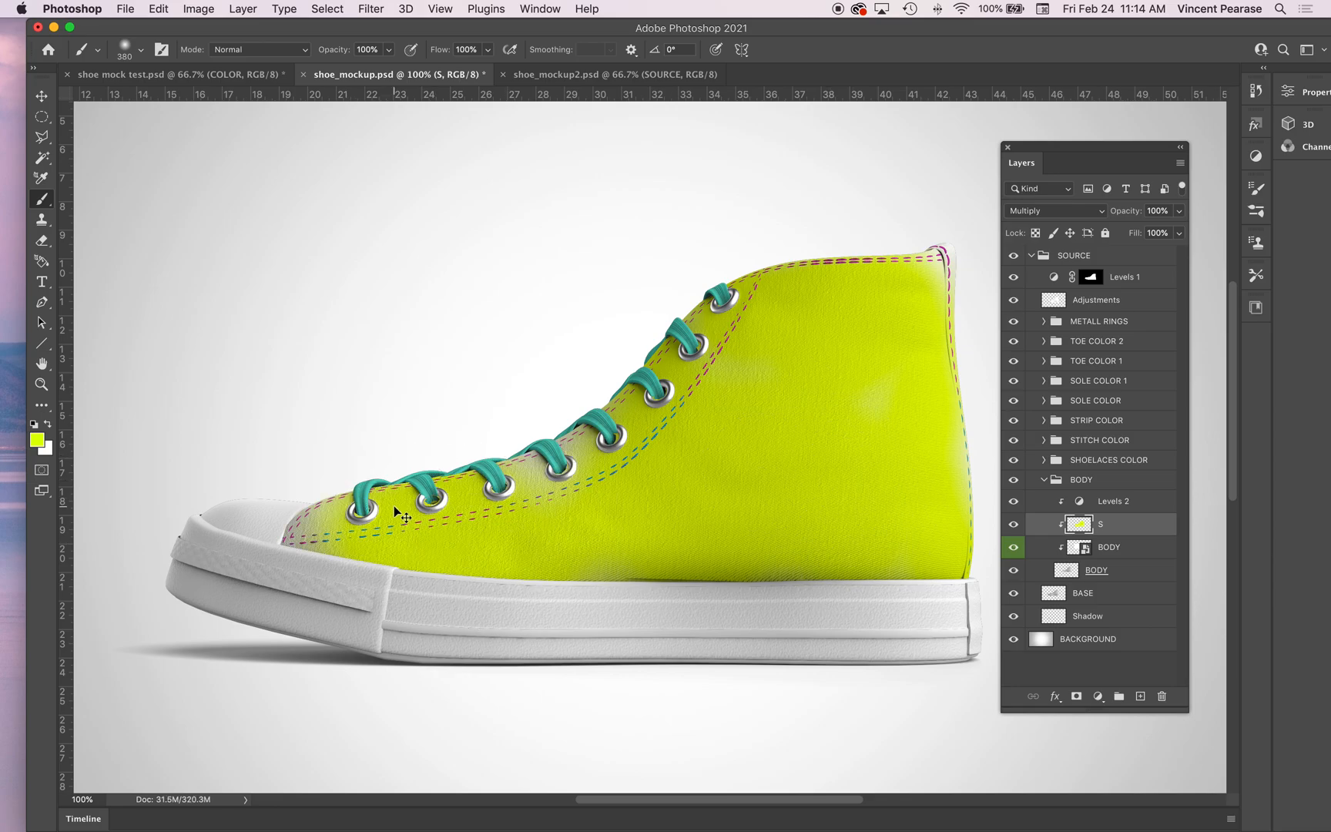
Undo all the yellow-green brush strokes on the shoe body.
key(super+z)
key(super+z)
key(super+z)
key(super+z)
key(super+z)
key(super+z)
key(super+z)
key(super+z)
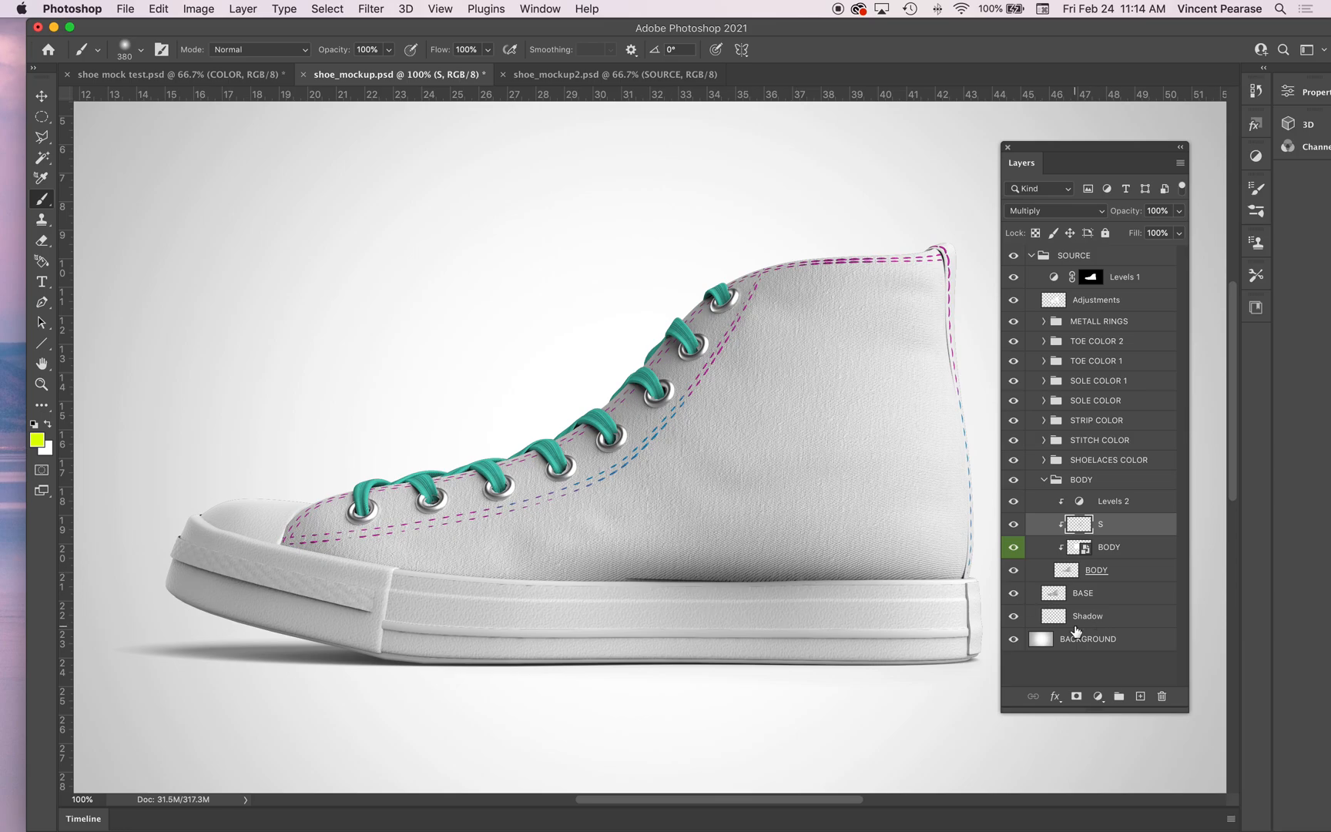
Place the flat,1000x1000,075,f.u55 image as embedded in the BODY group and clip its layer directly above the underlined BODY base layer.
click(1128, 553)
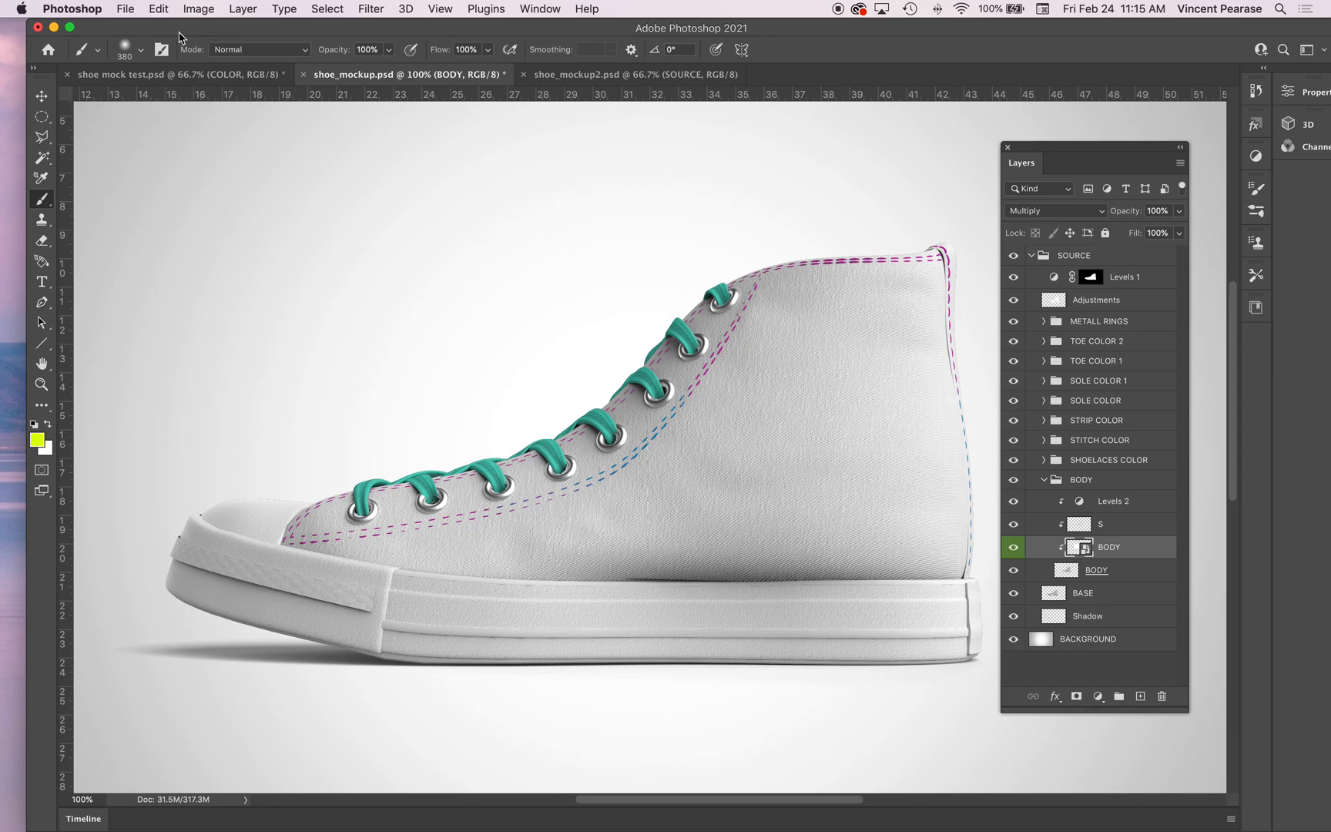
click(127, 10)
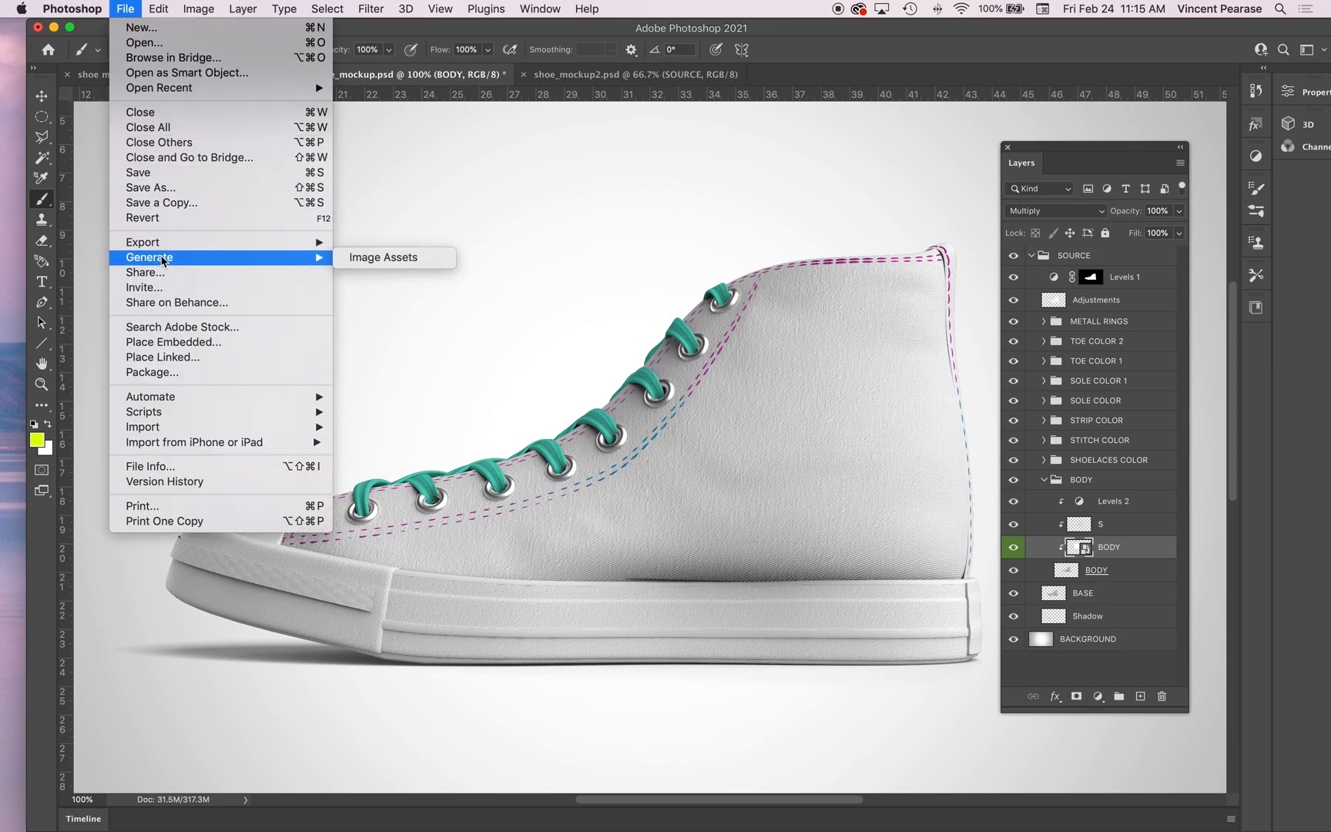
click(171, 345)
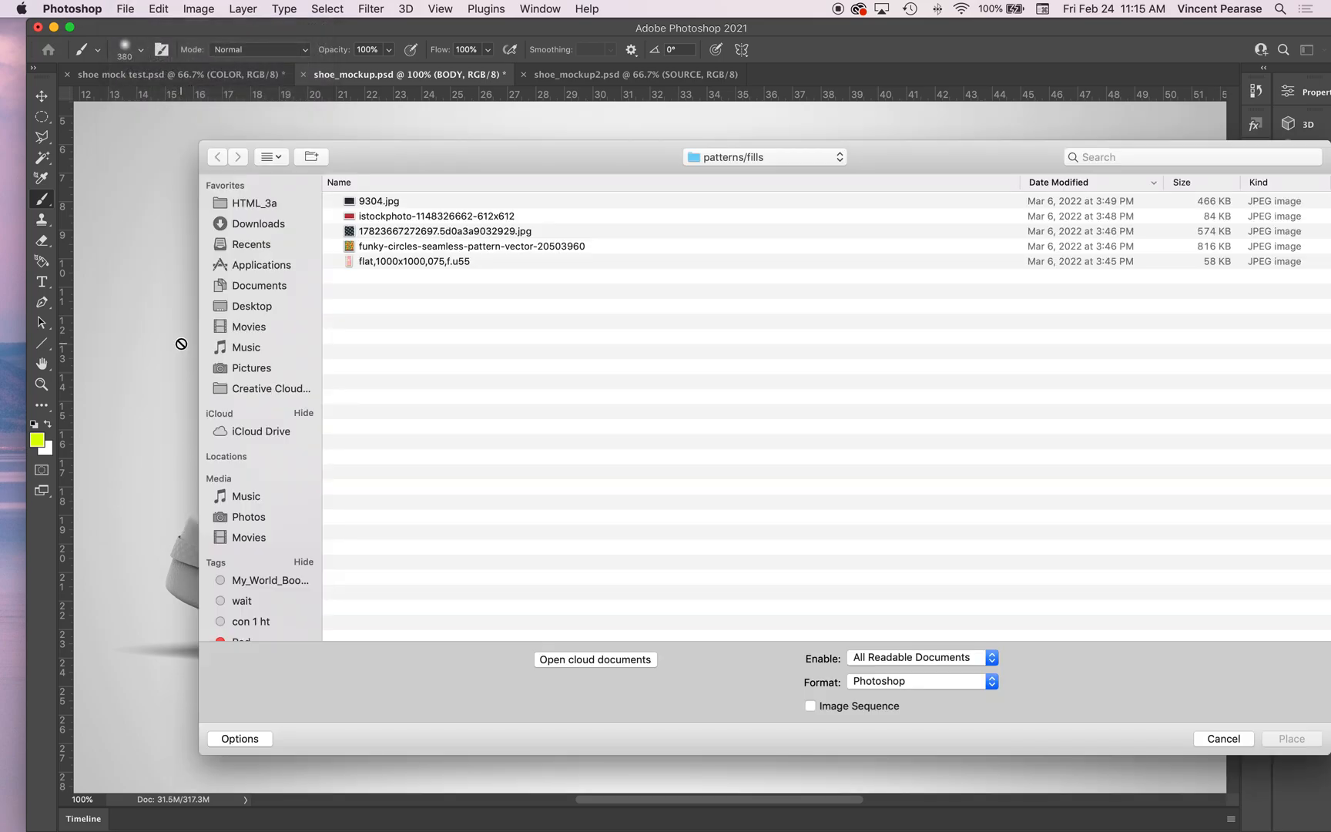
click(427, 248)
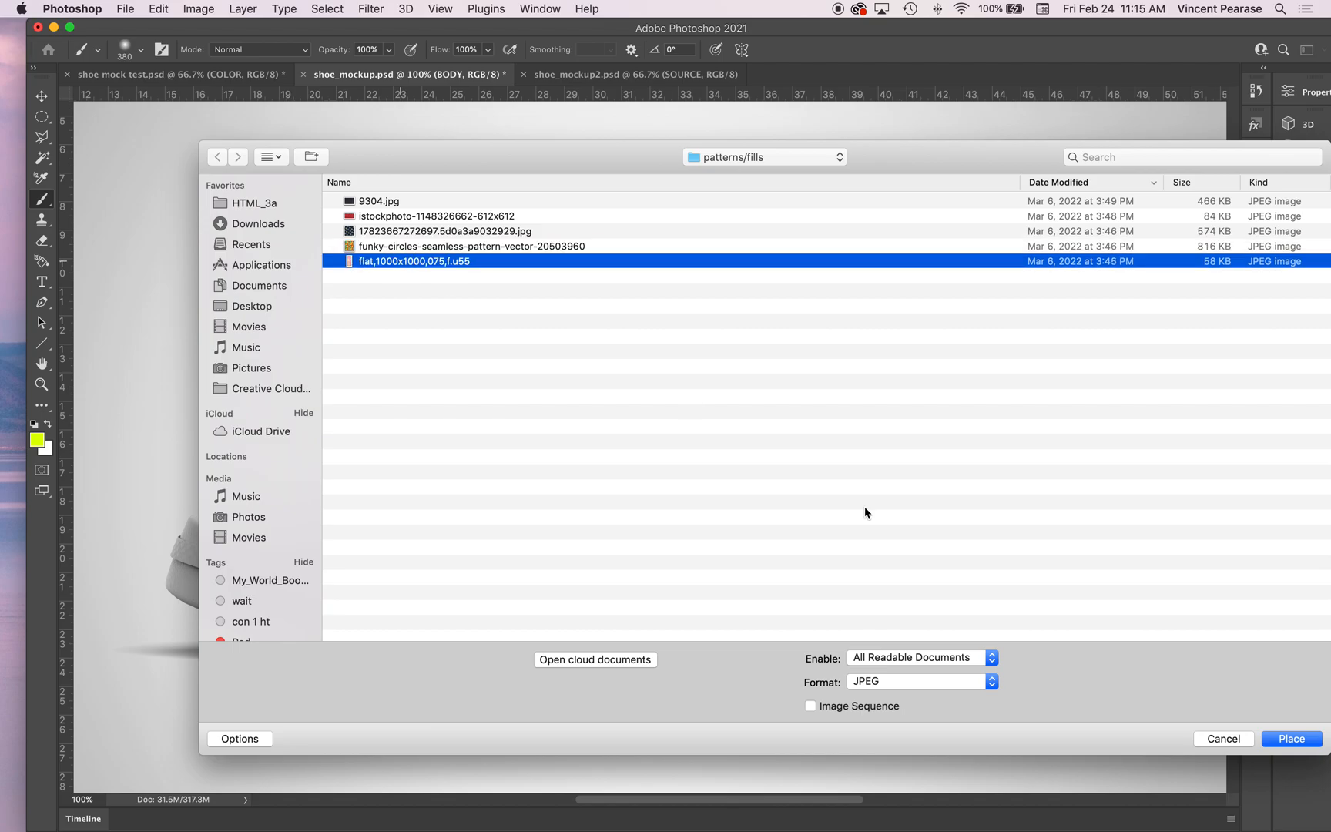
click(1291, 738)
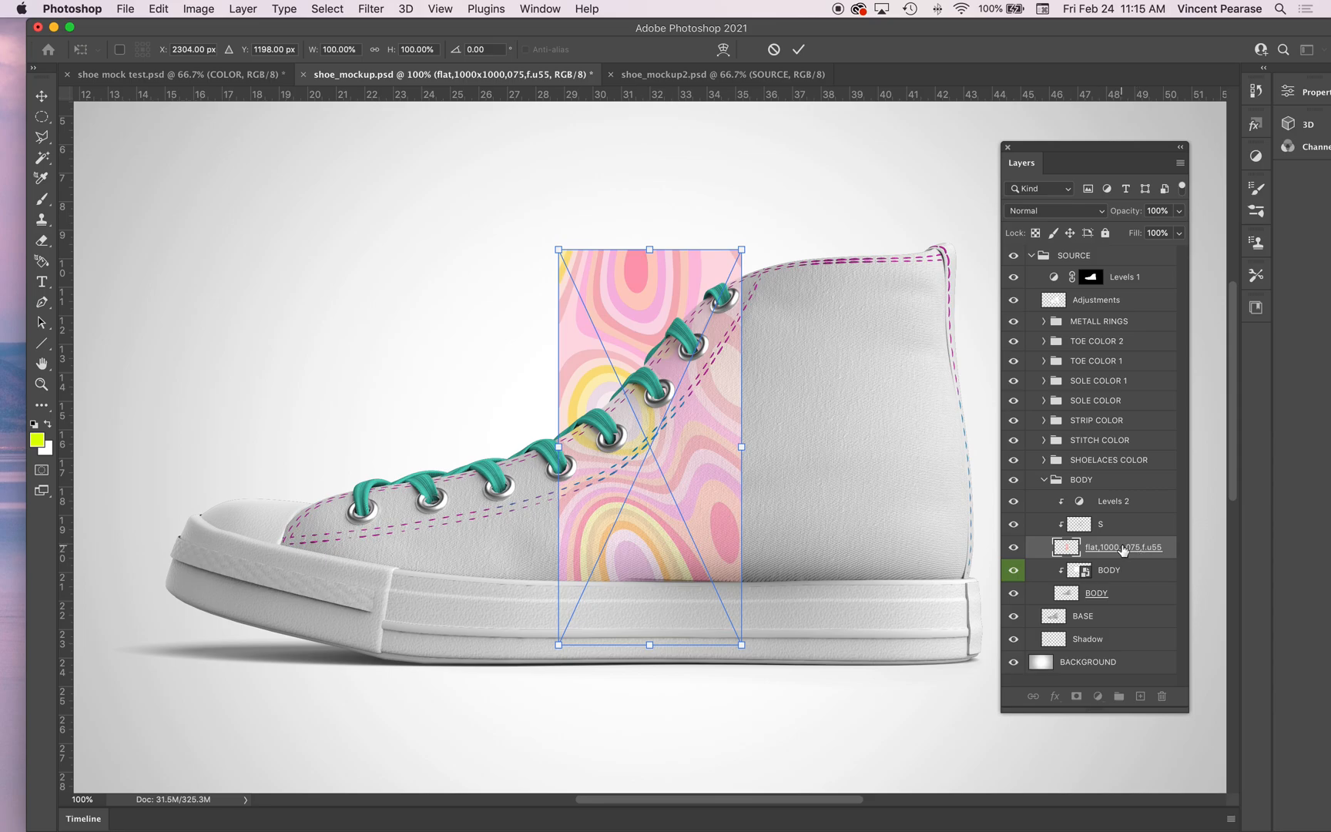
key(Return)
key(b)
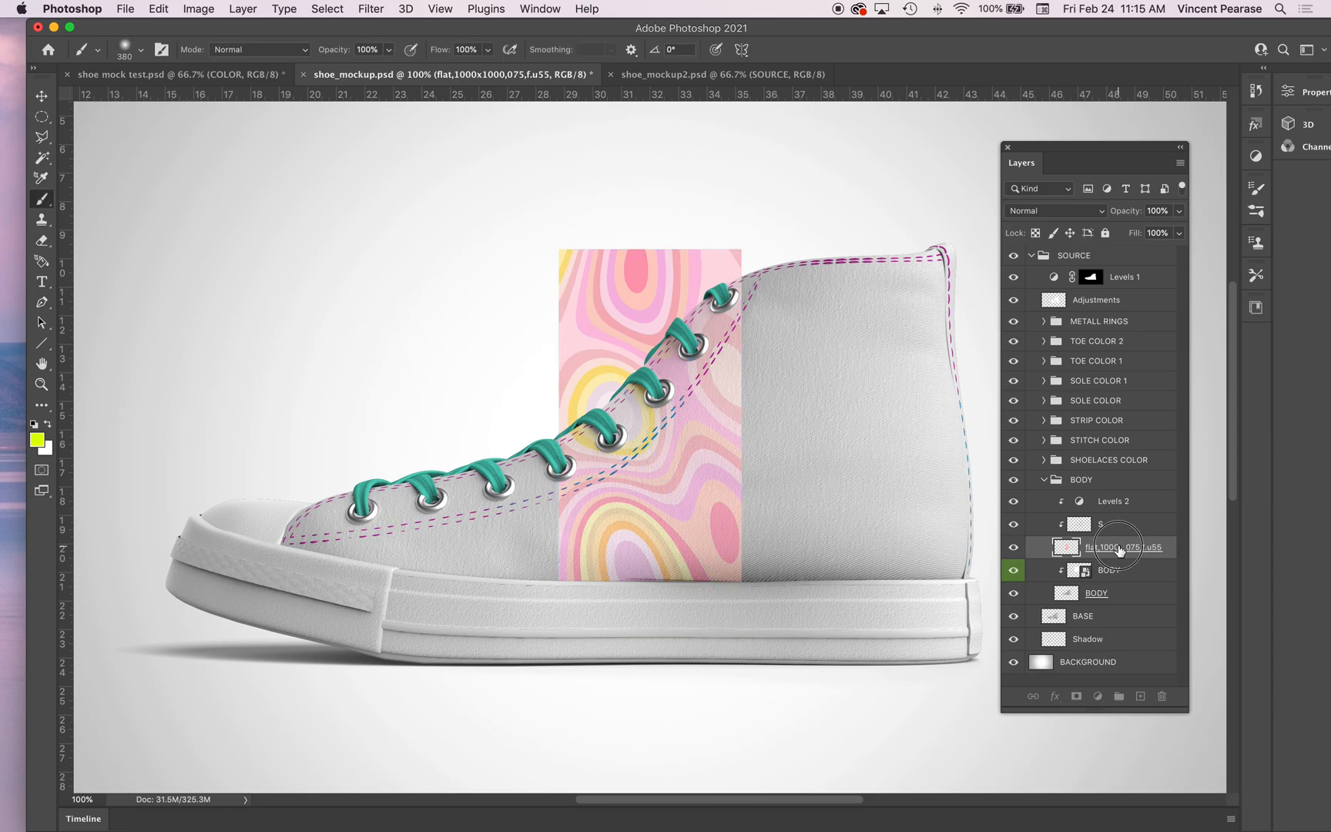
drag(1119, 550, 1118, 584)
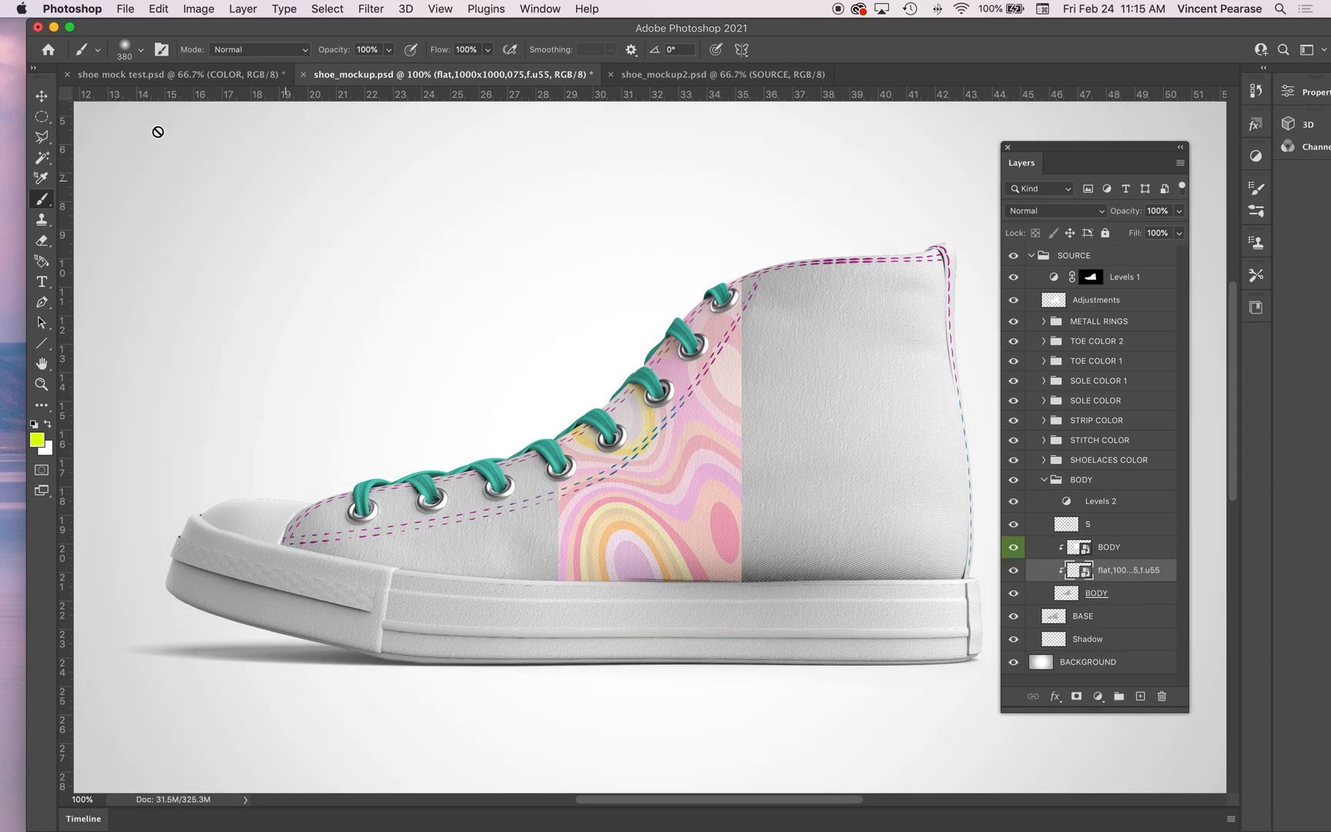
Rotate the placed pattern 90° and scale it to about 261% by 185%, positioned over the whole shoe body.
click(44, 98)
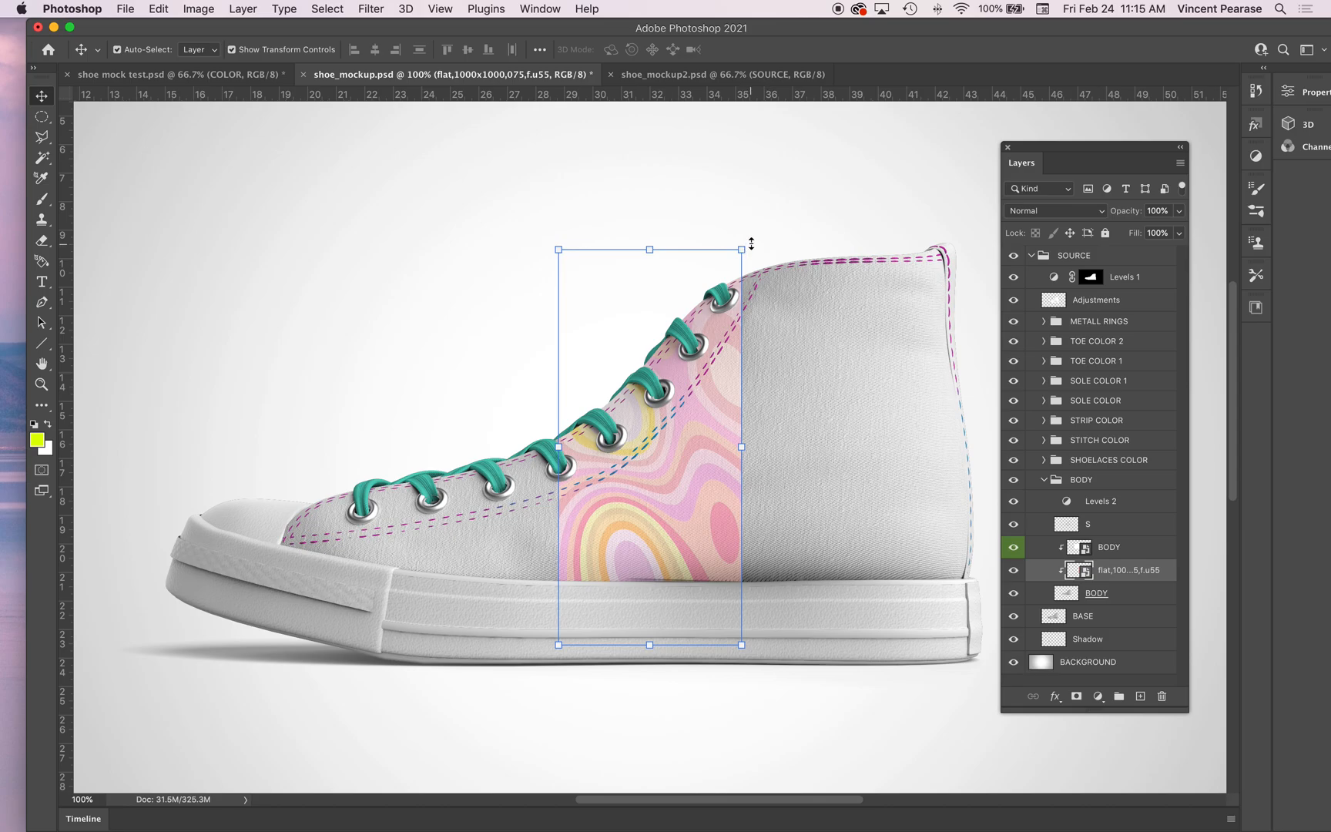
drag(756, 243, 883, 564)
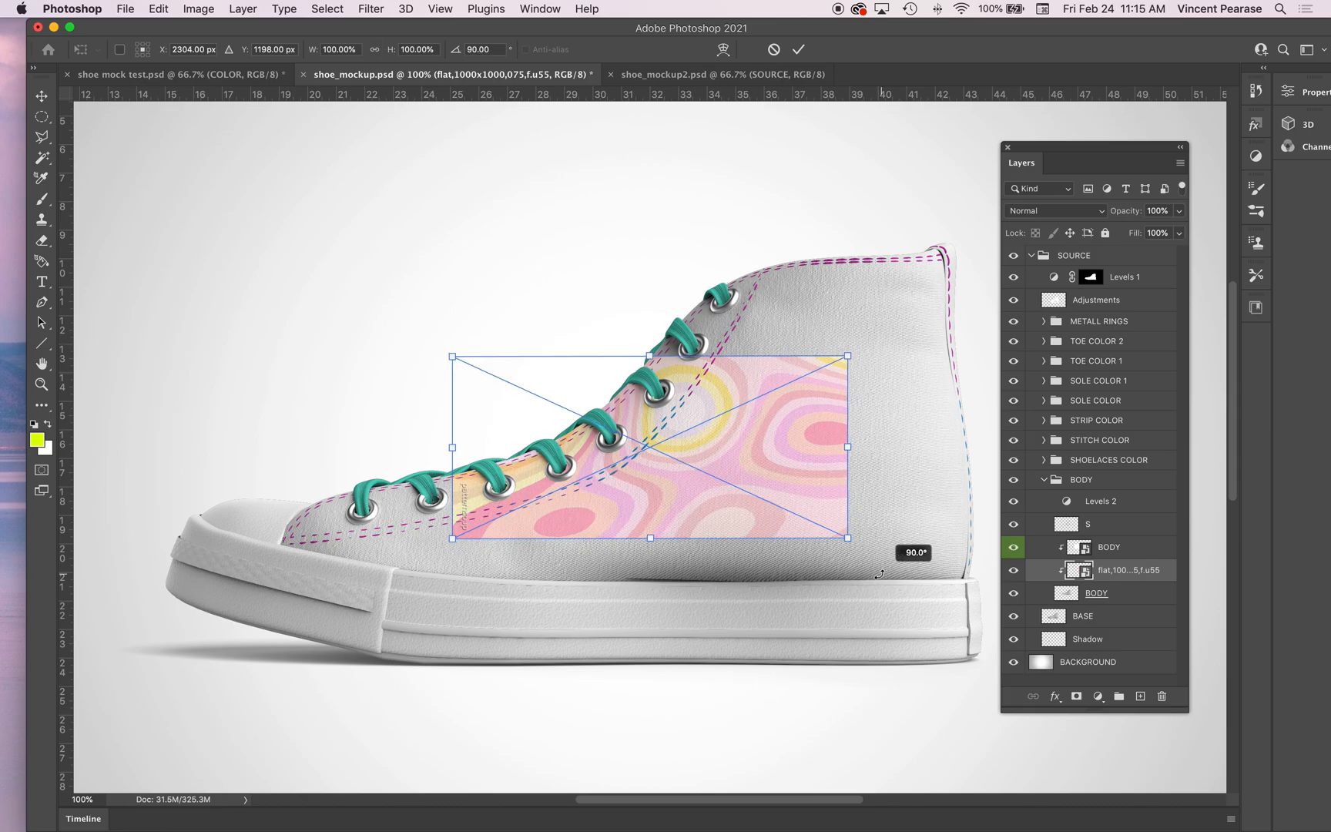
drag(850, 356, 963, 208)
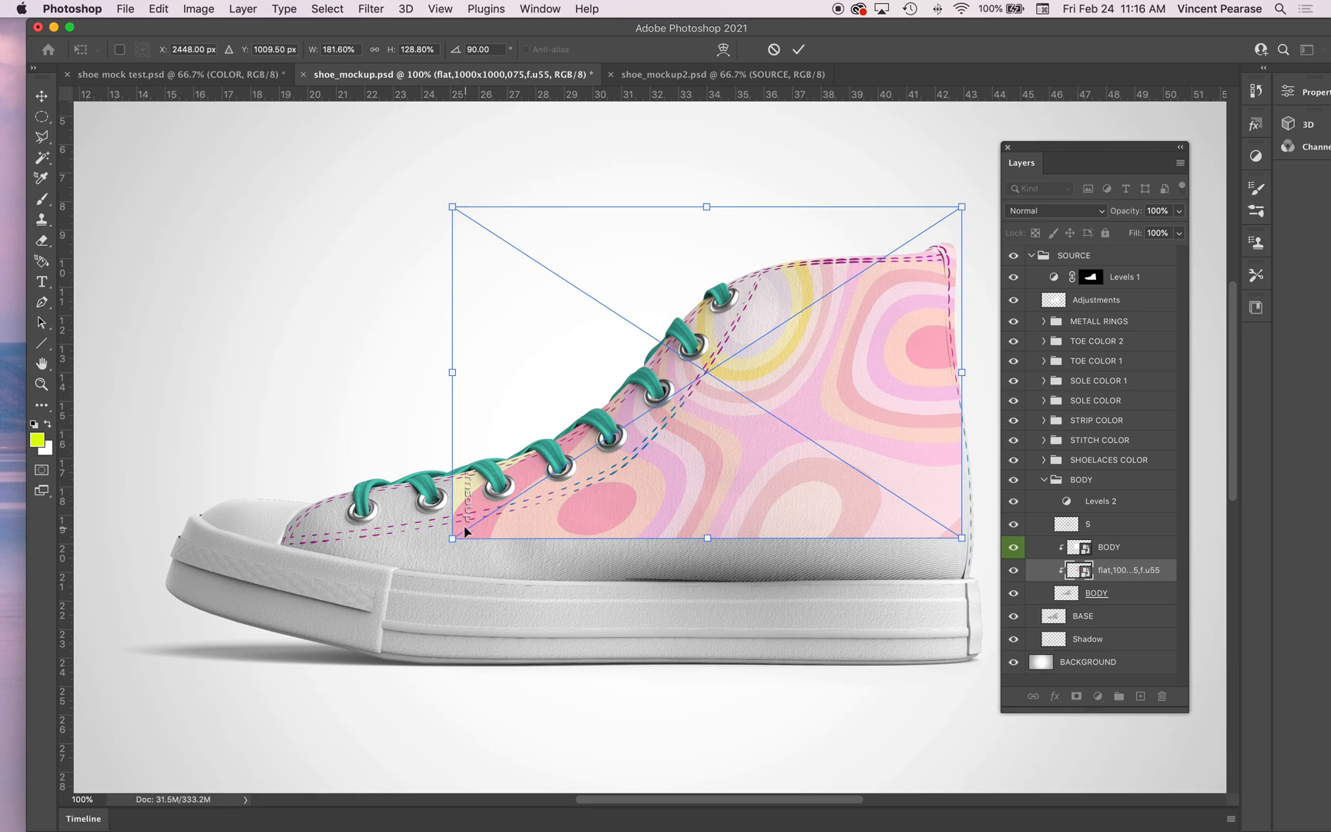
drag(452, 538, 229, 683)
drag(608, 553, 622, 552)
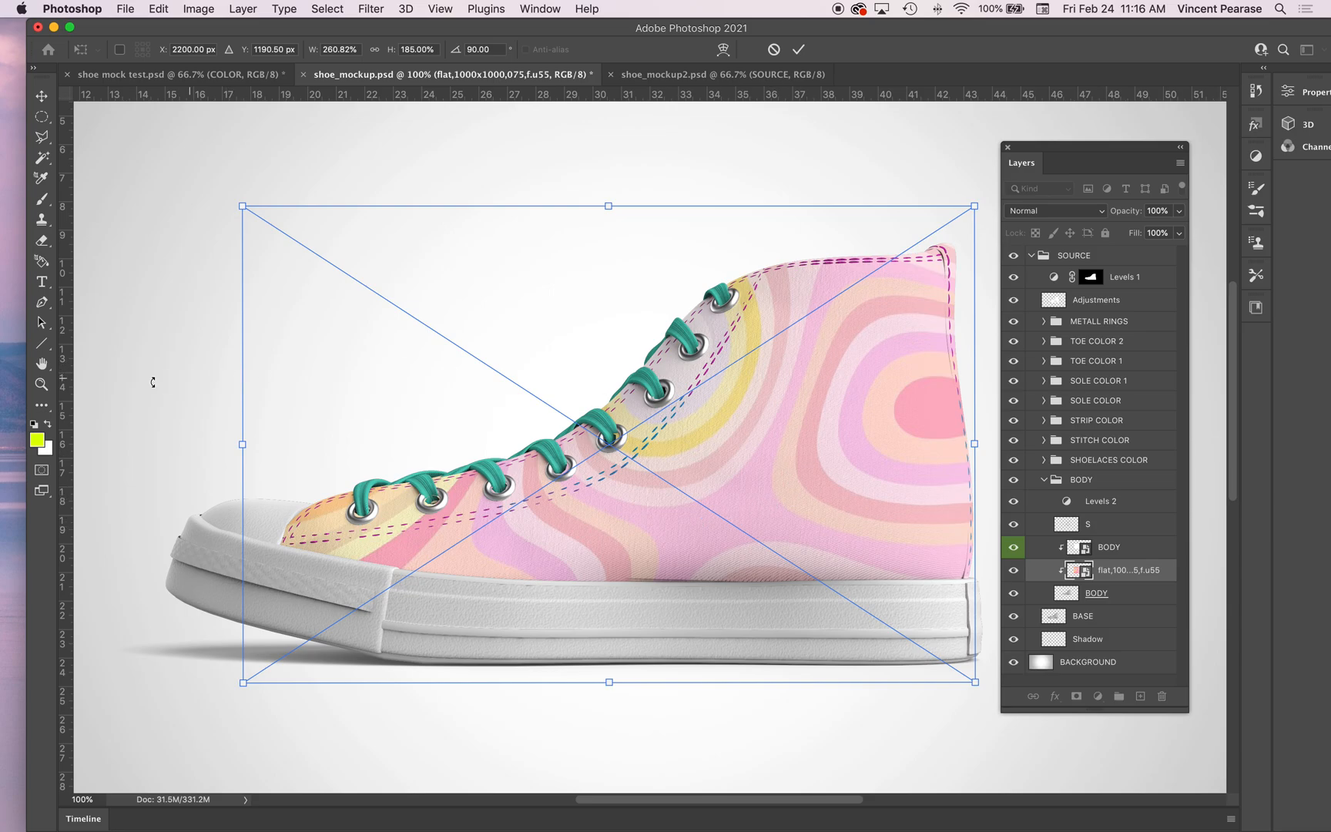
Set the pattern layer's blend mode to Multiply, judging it on a 500% close-up of the fabric texture.
click(42, 384)
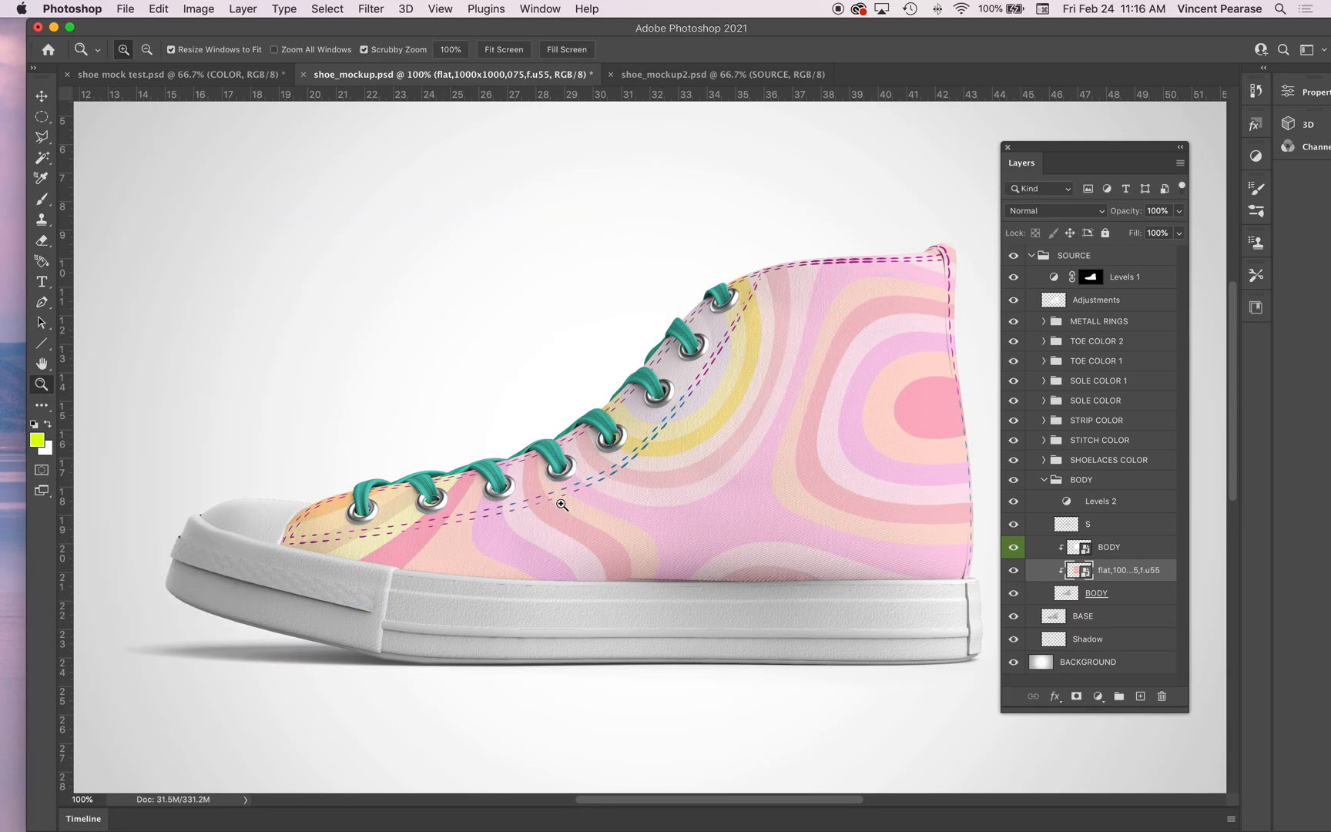
click(759, 518)
click(759, 518)
click(758, 518)
click(760, 517)
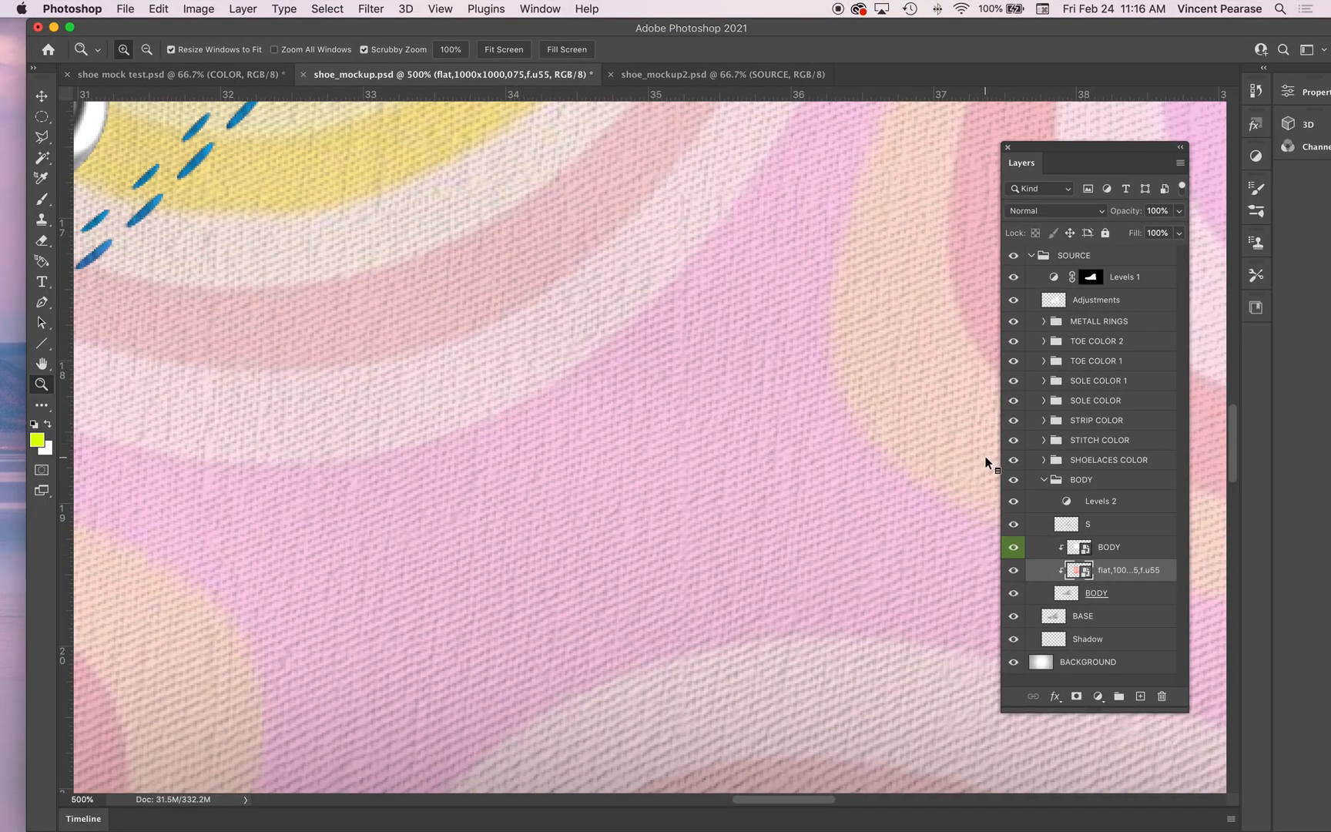
click(1071, 214)
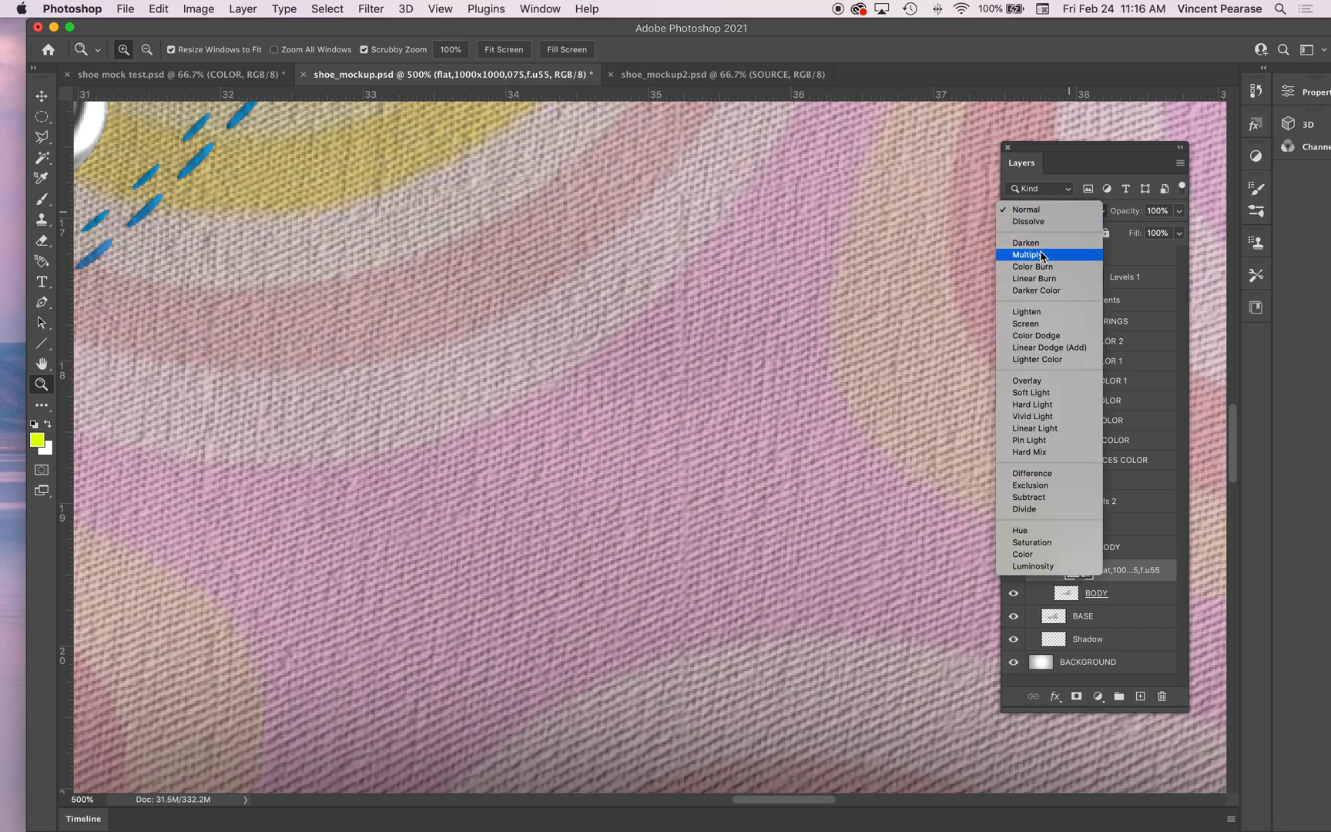
click(1030, 255)
Review the patterned shoe as a whole and check the layer's Multiply blend mode.
scroll(783, 325, down, 10)
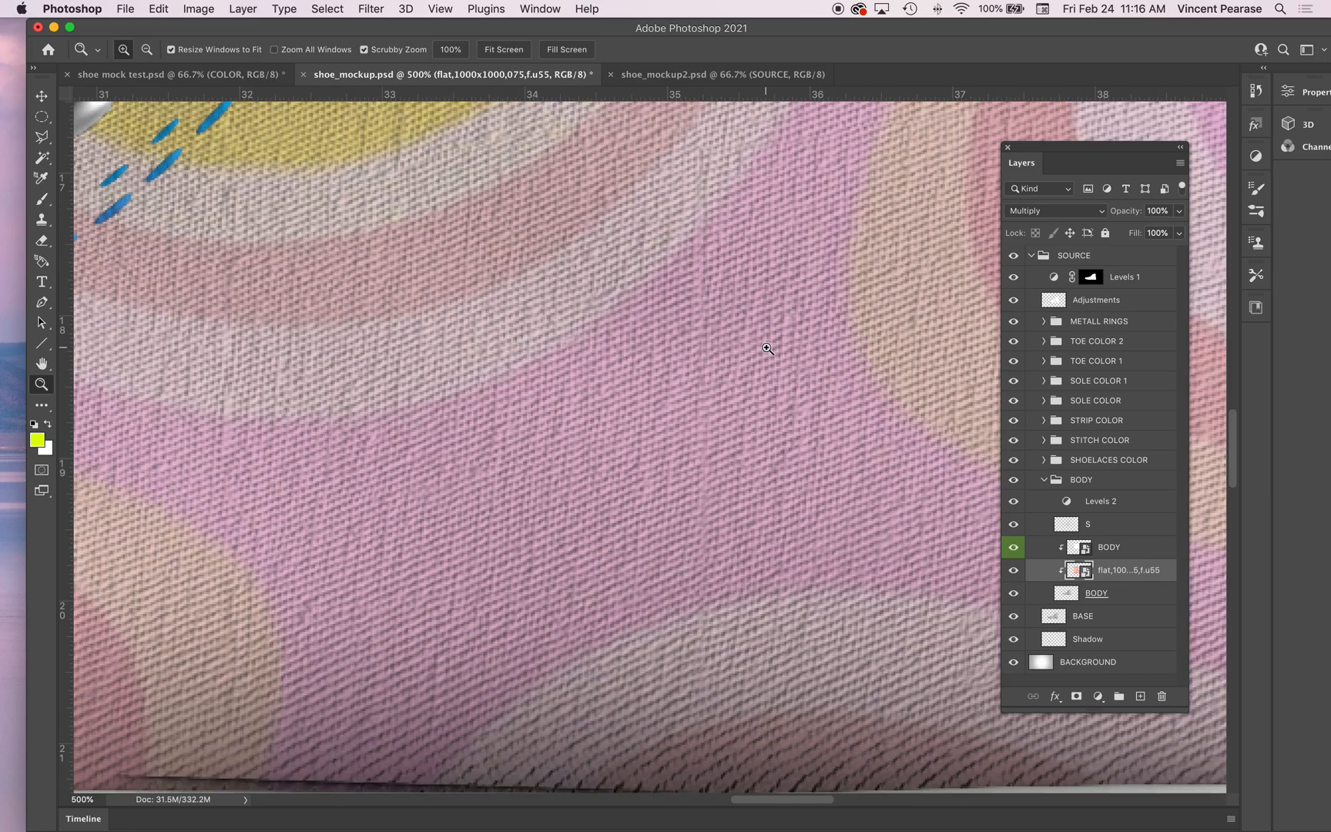
alt+click(773, 303)
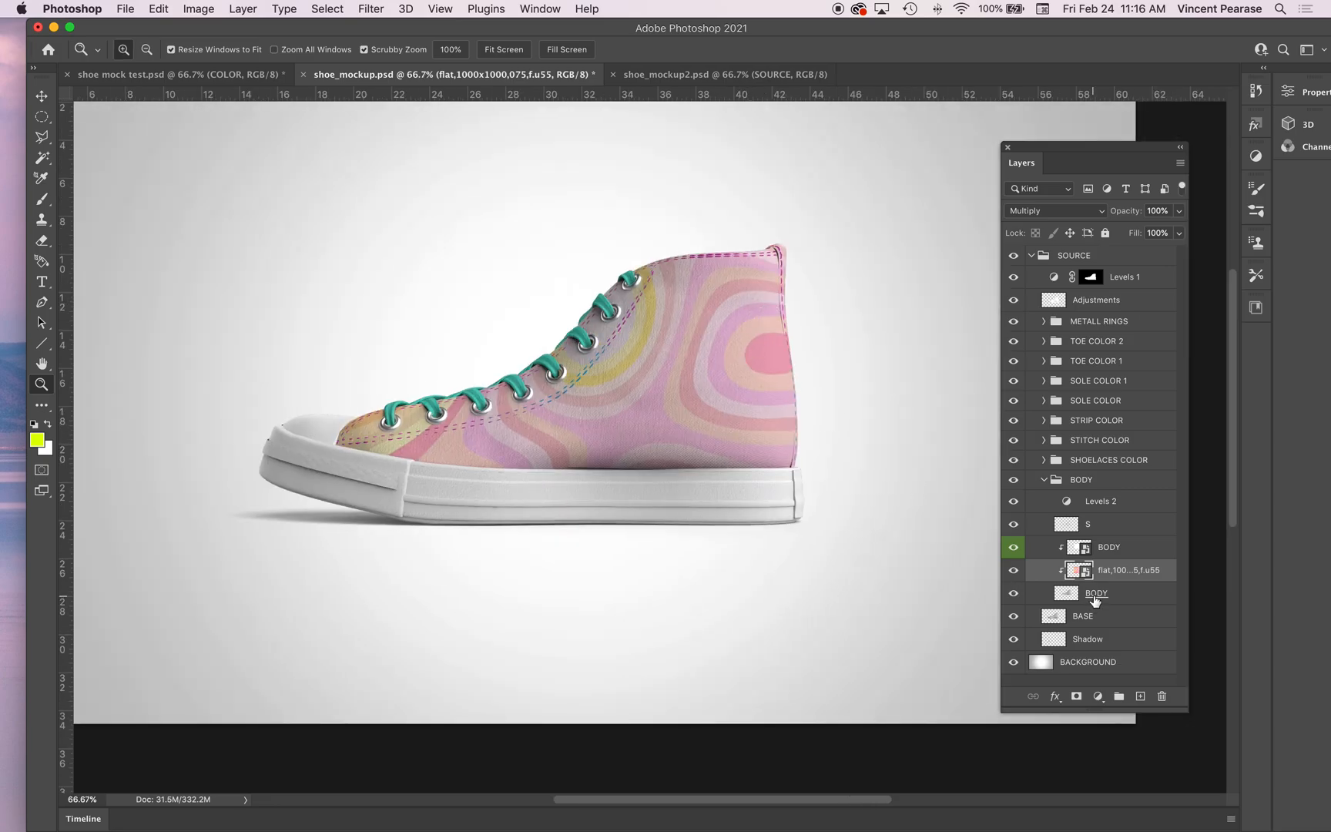
click(1050, 210)
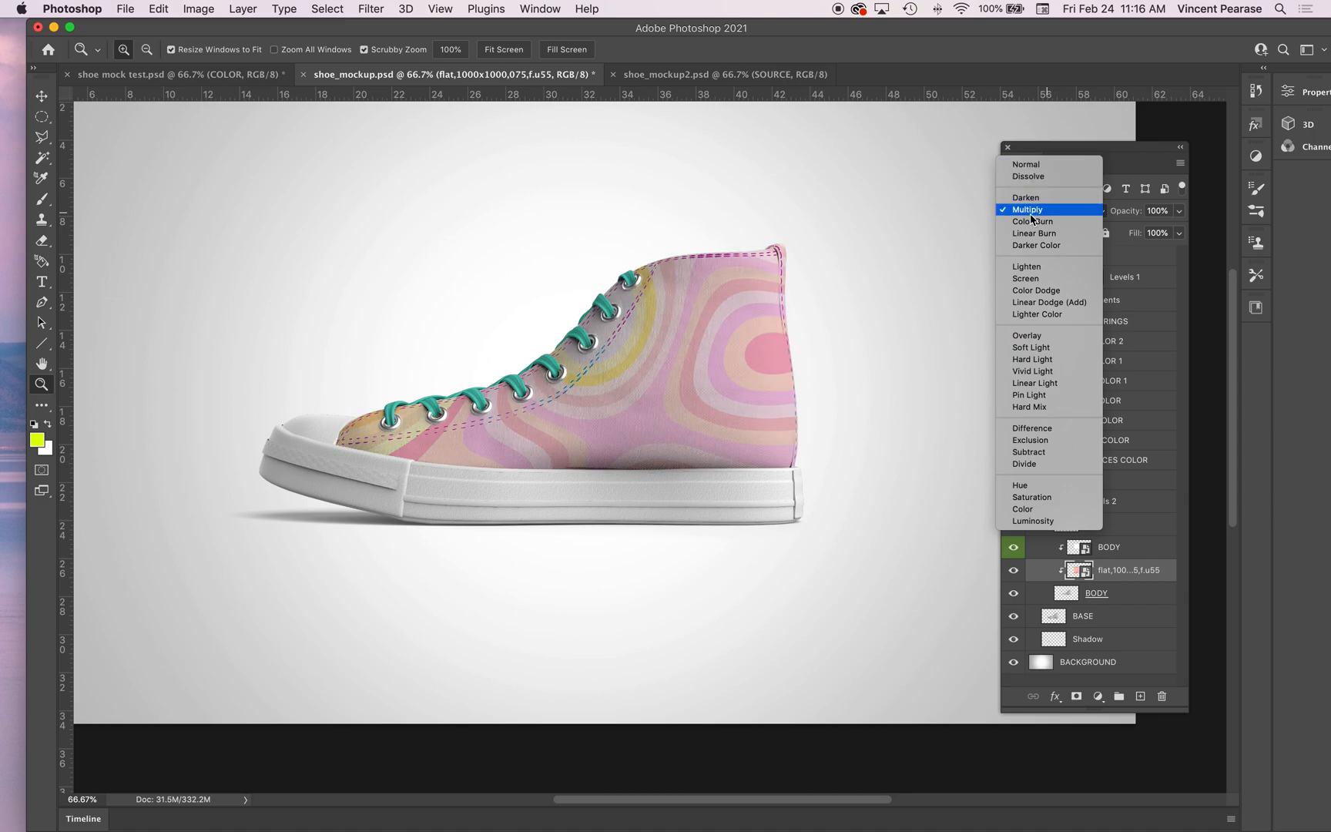
click(1032, 210)
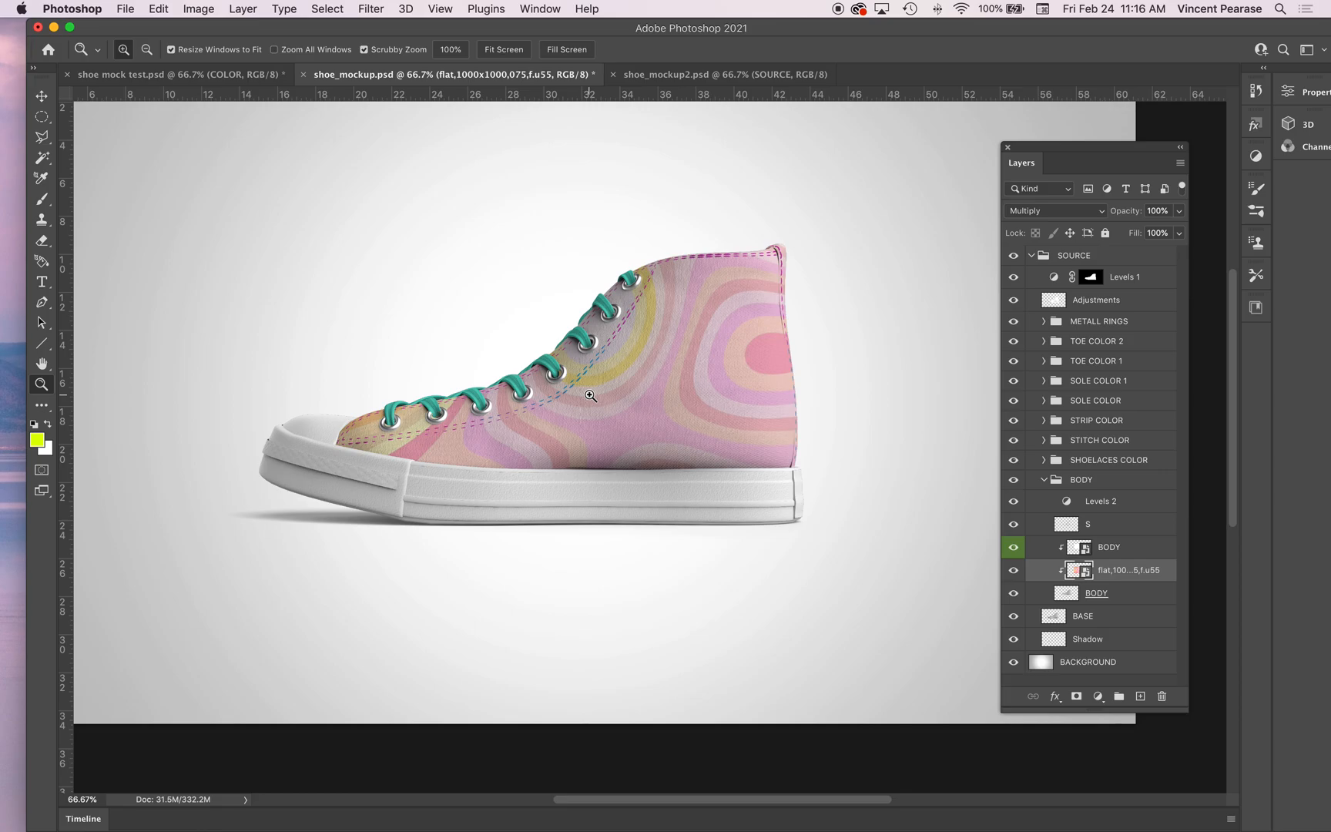
scroll(596, 388, up, 8)
scroll(600, 380, left, 8)
scroll(617, 385, down, 9)
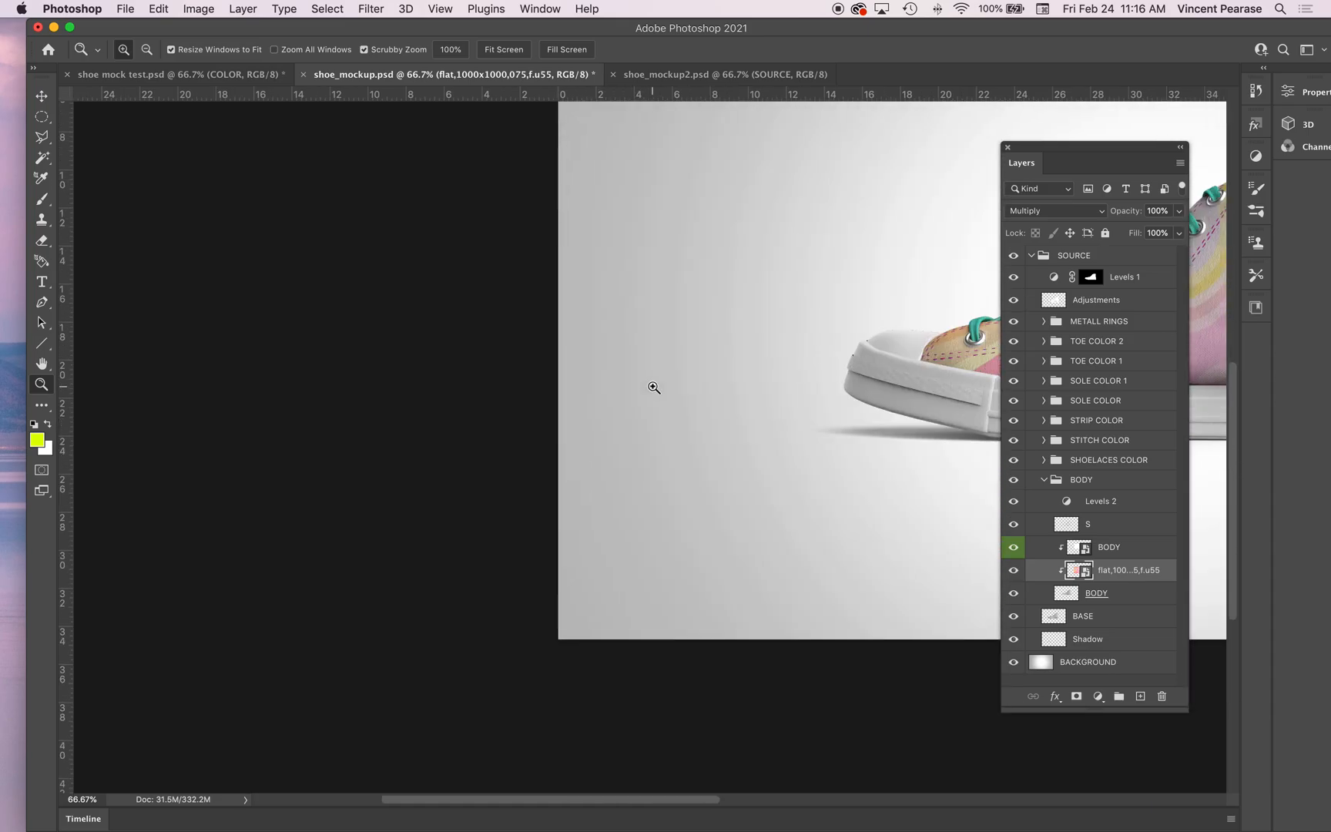
scroll(654, 388, right, 10)
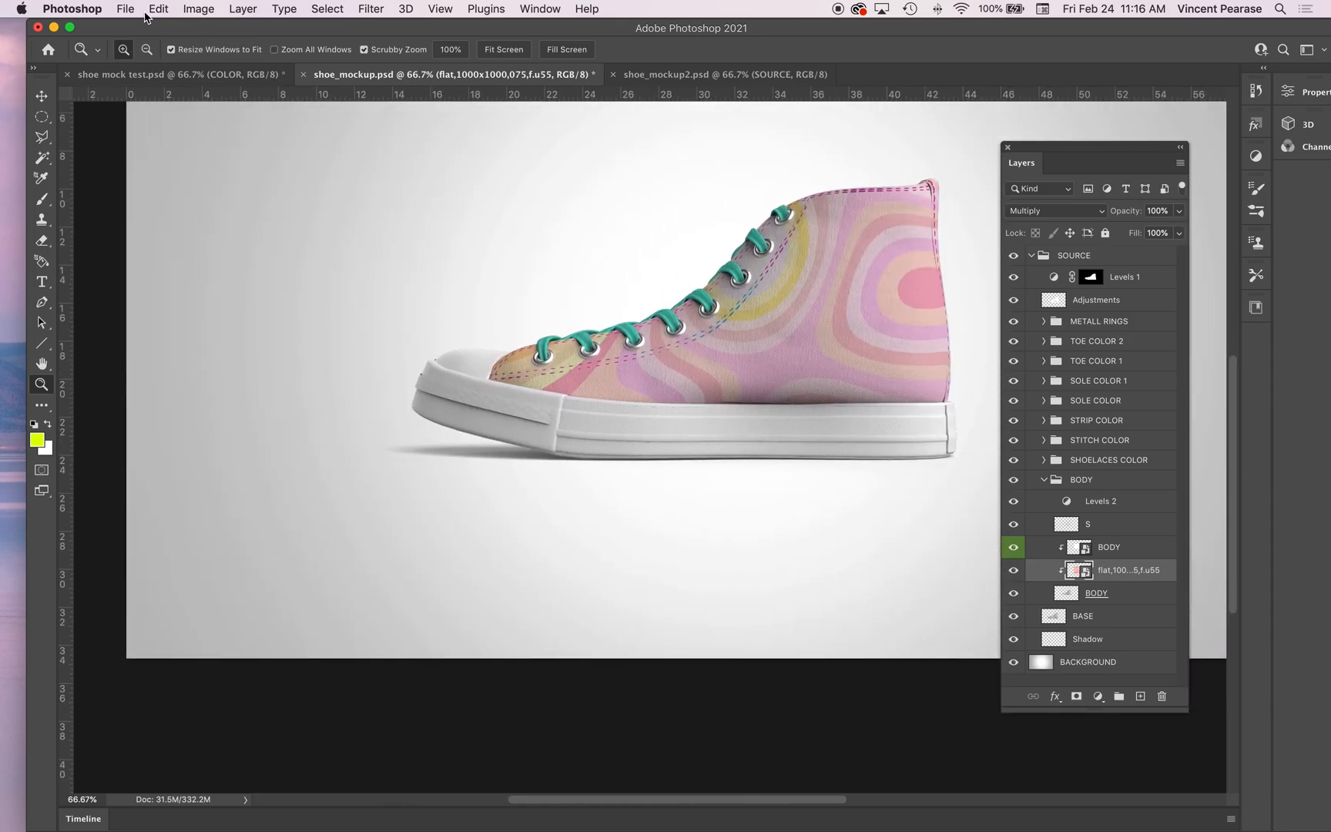
Save a layered Photoshop copy in Documents with Maximize Compatibility, replacing "copy" in the file name with the owner's name.
click(126, 9)
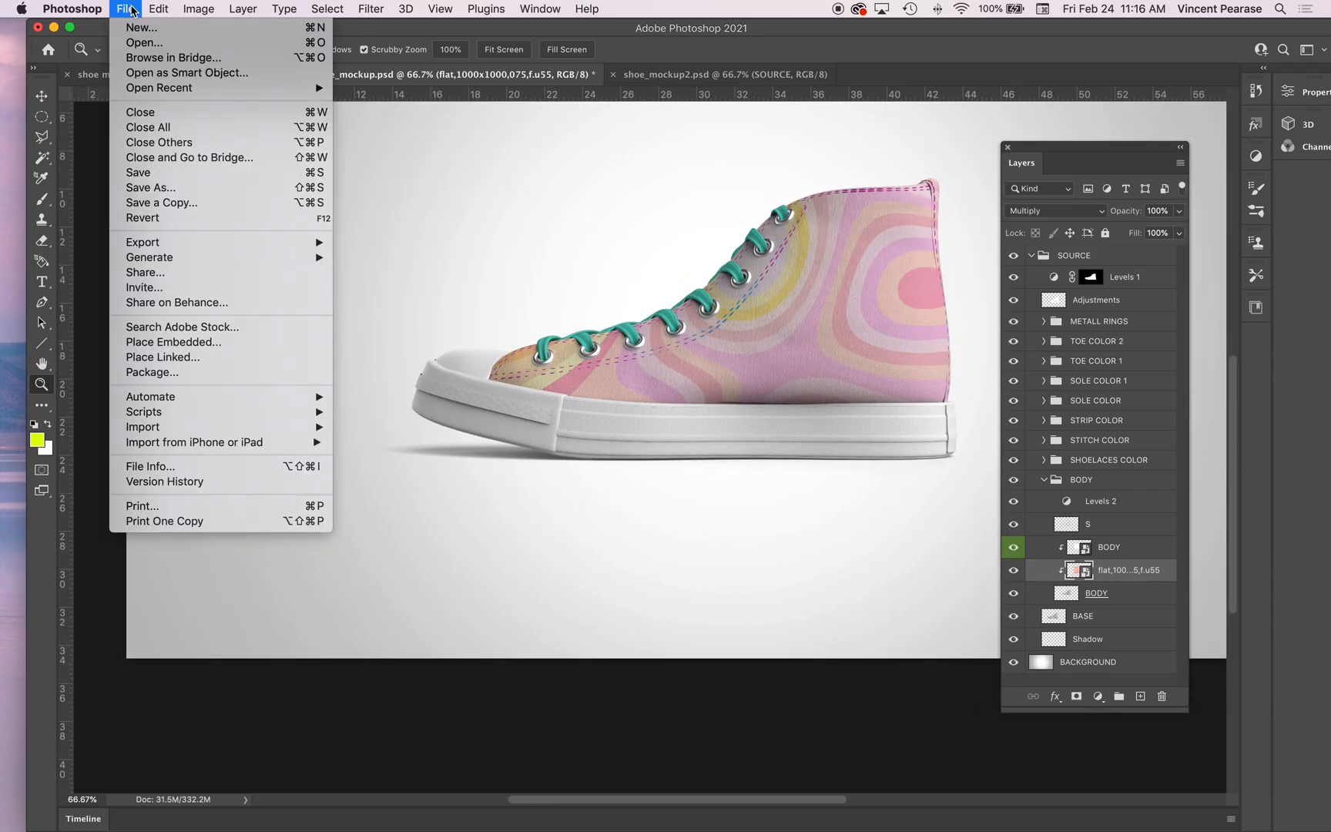
click(154, 203)
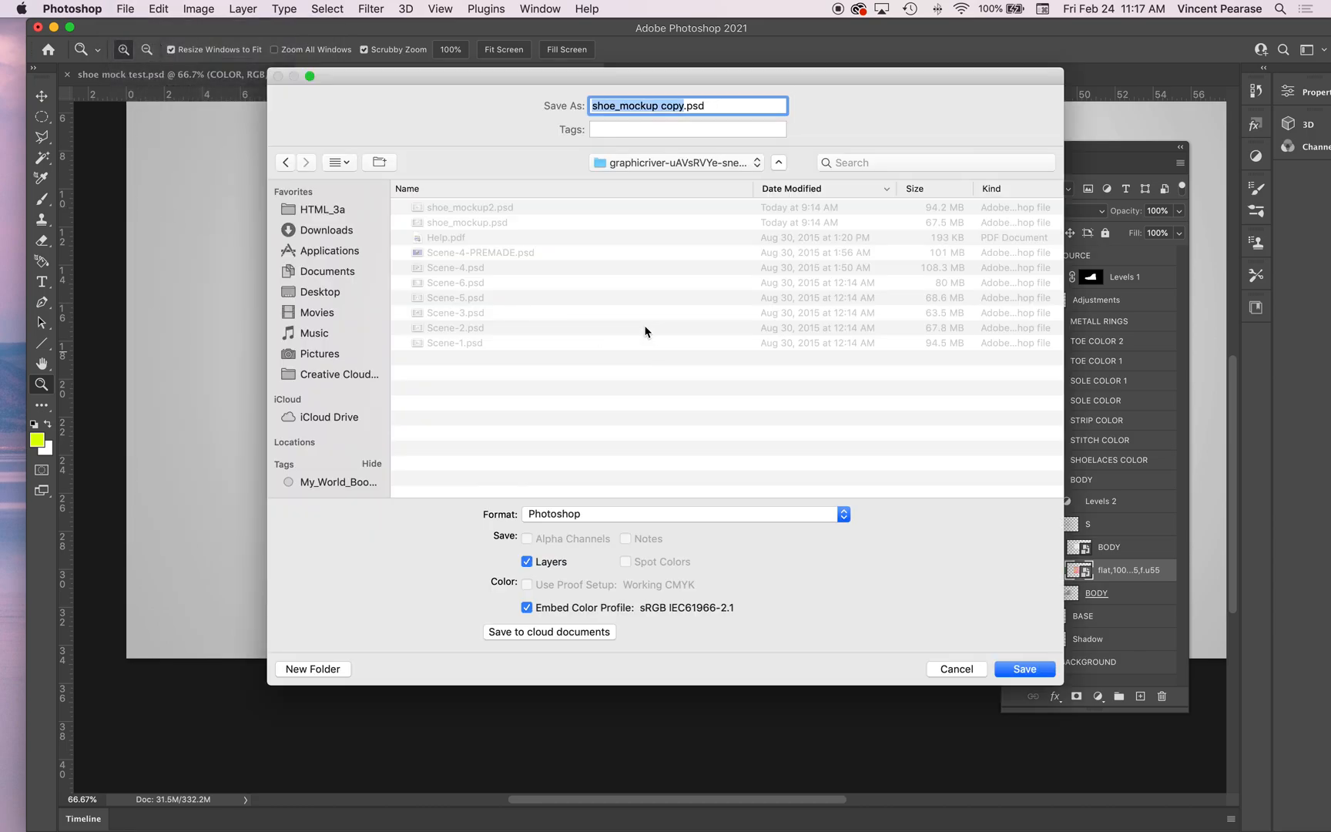
click(677, 105)
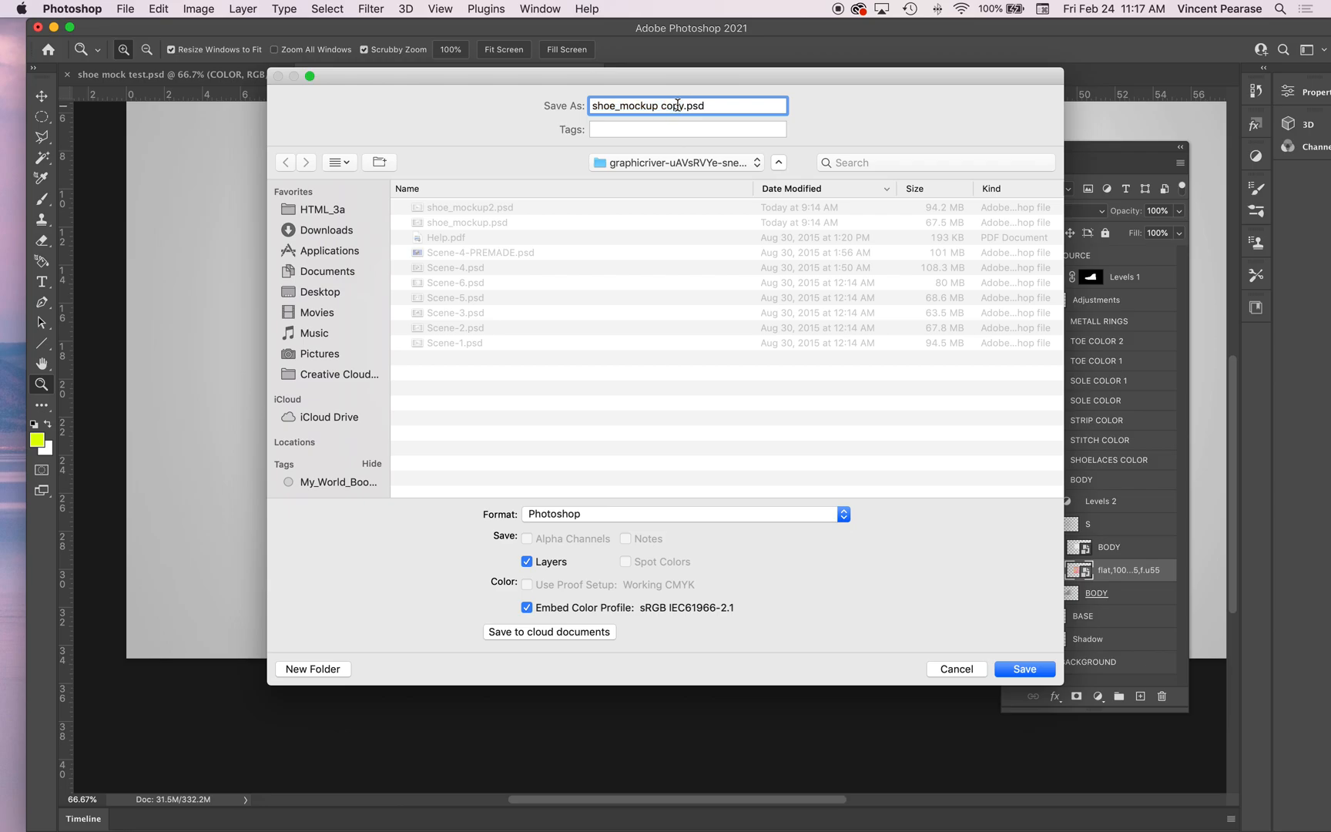
double_click(675, 105)
text(Mr P)
click(330, 274)
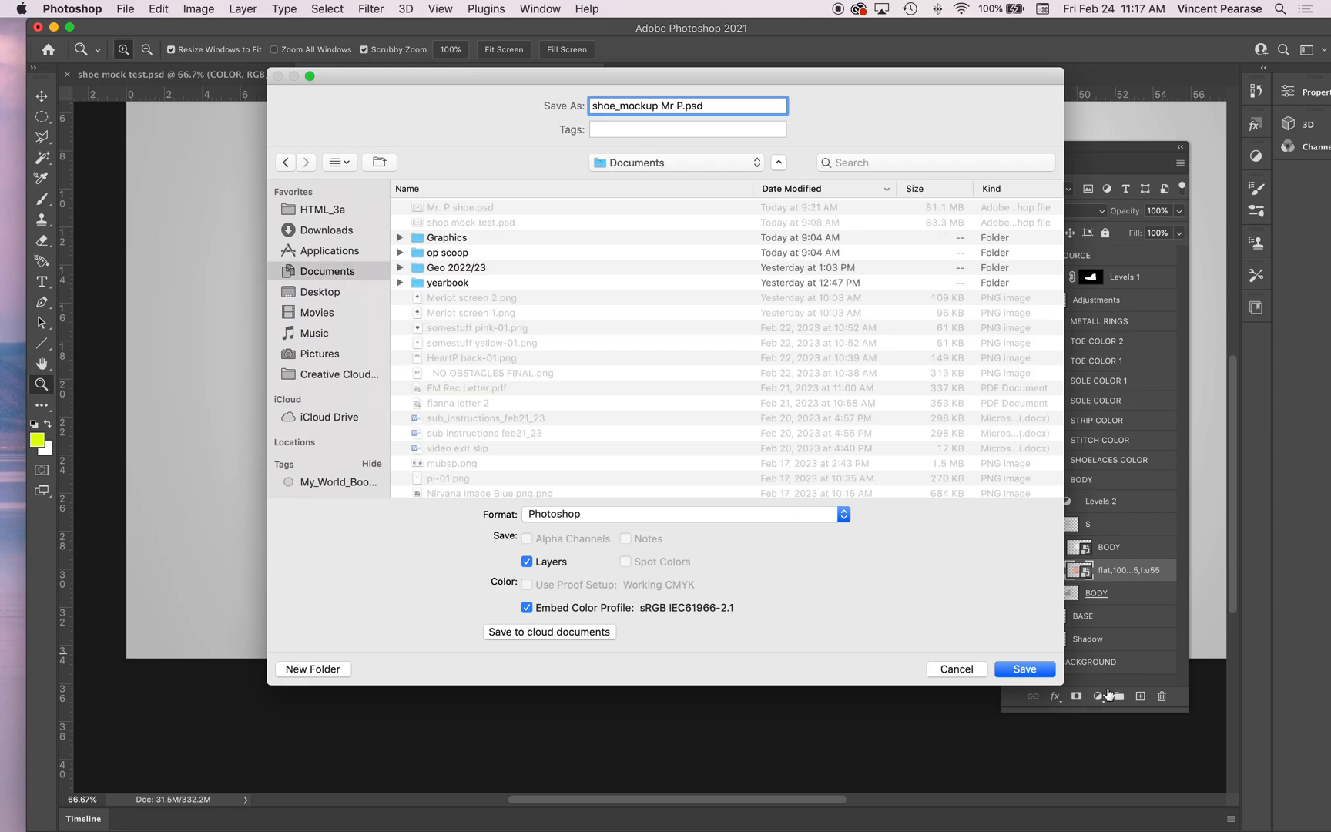
click(1042, 677)
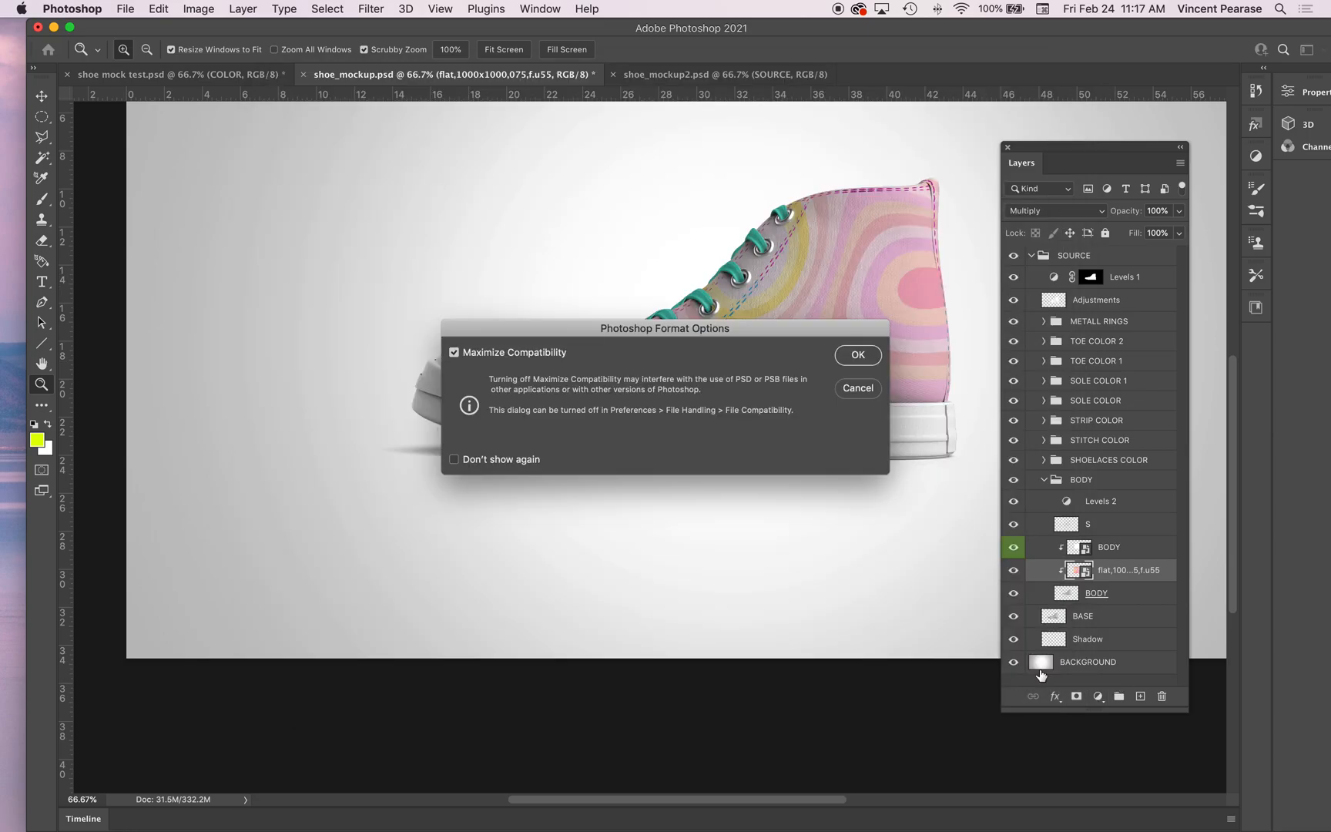
click(863, 357)
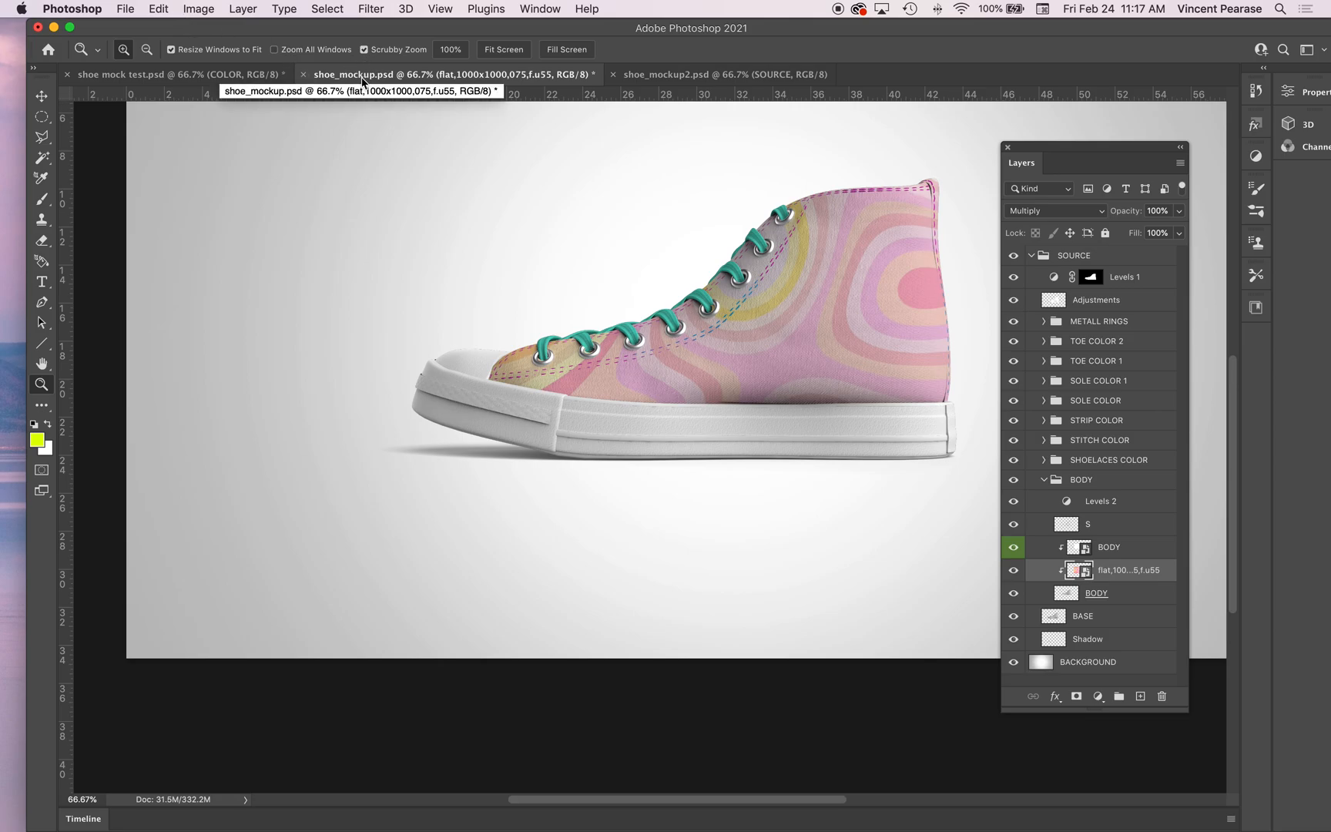
scroll(339, 219, right, 4)
scroll(339, 219, up, 2)
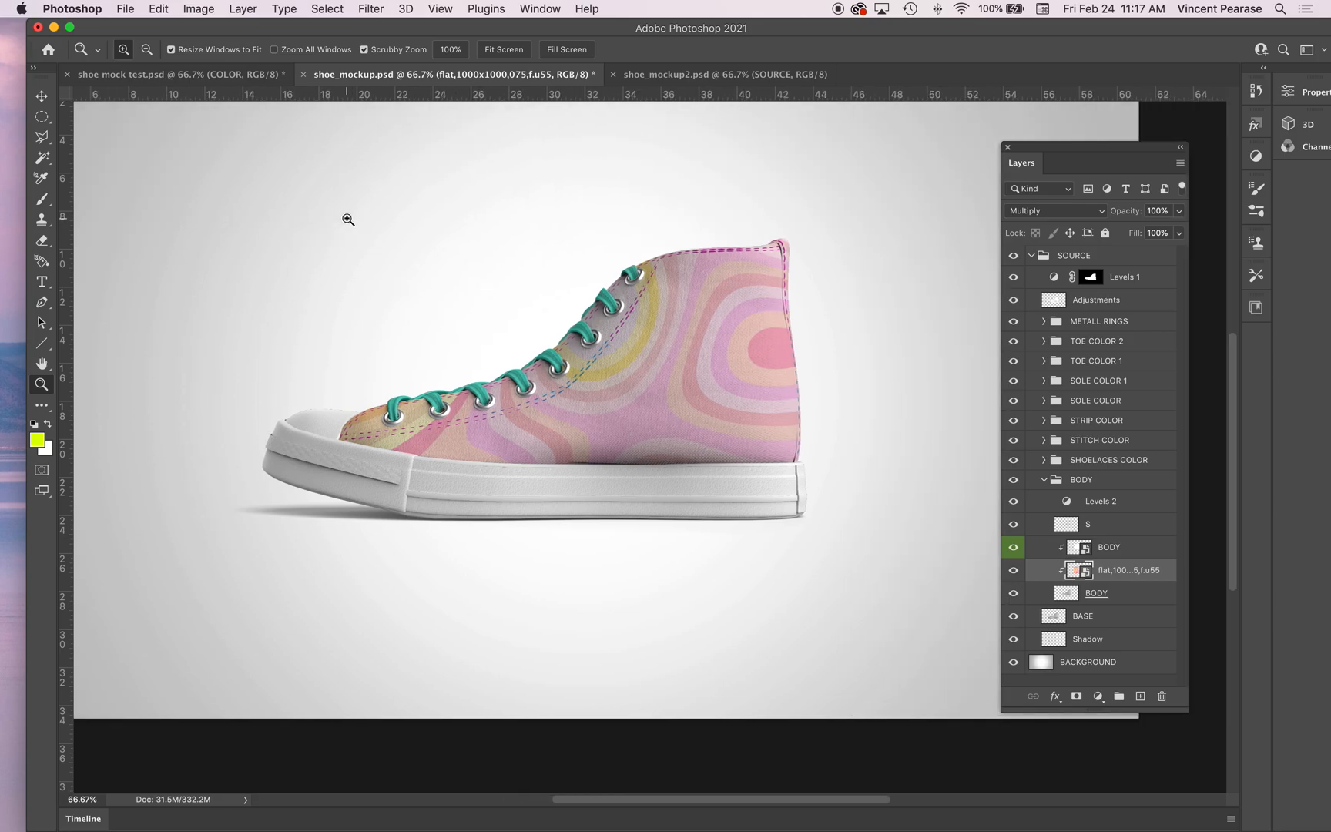